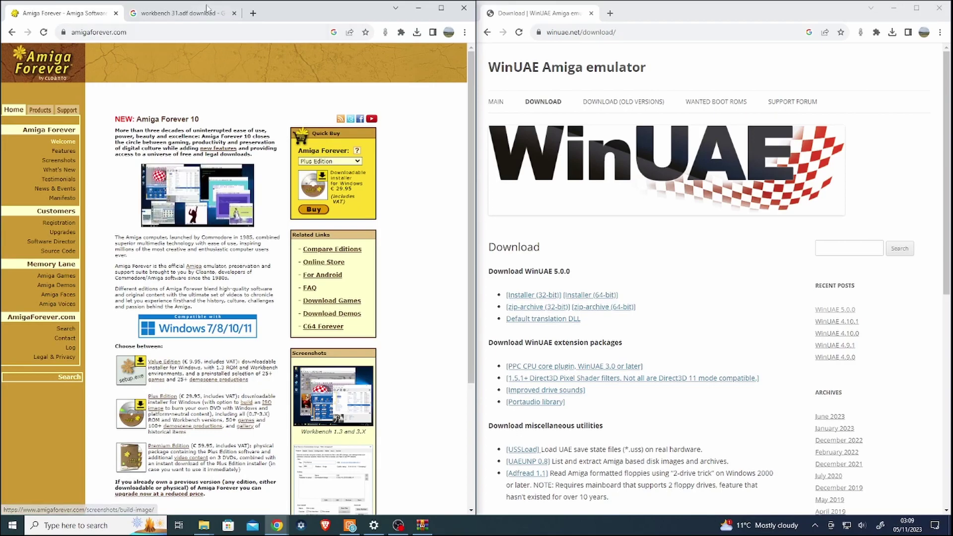
Step: Open the Retro32 Amiga Workbench download page from the search results for "workbench 31.adf download"
{"action": "left_click", "coordinate": [176, 13]}
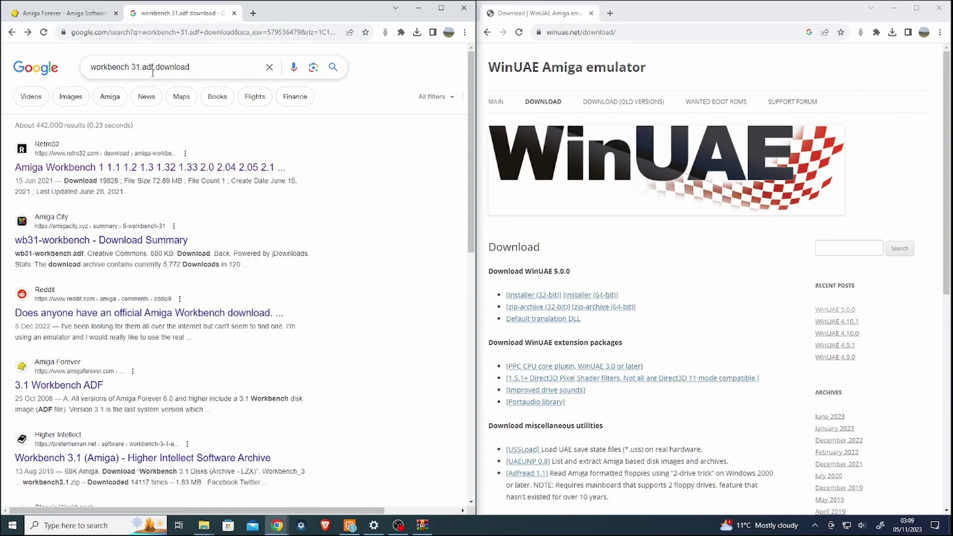
{"action": "left_click", "coordinate": [147, 168]}
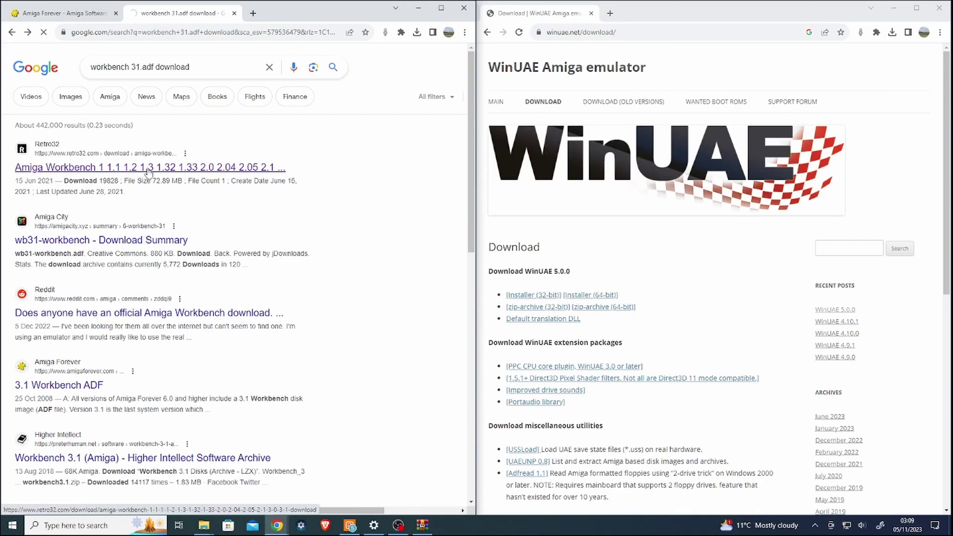
{"action": "scroll", "coordinate": [226, 427], "scroll_direction": "down", "scroll_amount": 5}
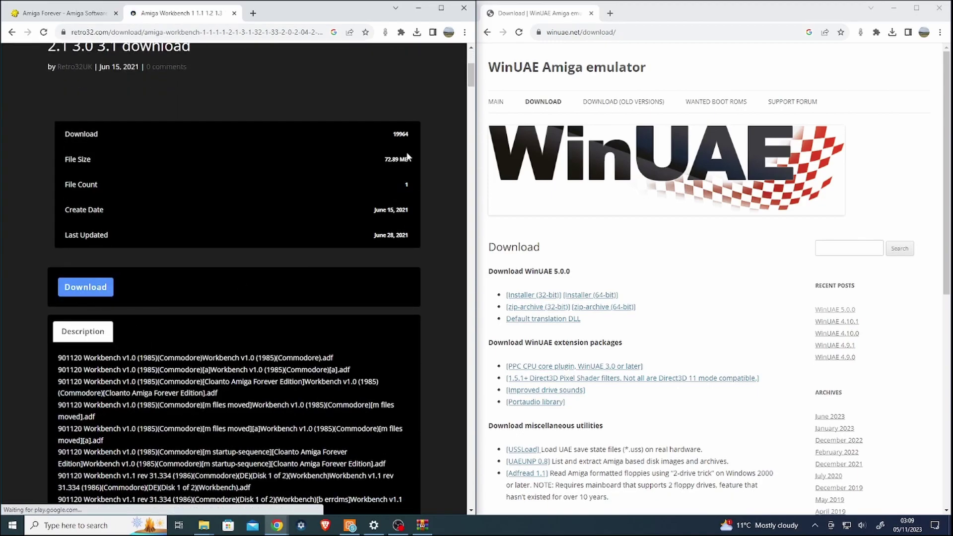
Step: Open the downloaded Commodore Amiga Workbench (TOSEC-v2014-02-03) zip and enlarge its window, file list and name column to show full folder names
{"action": "left_click", "coordinate": [417, 33]}
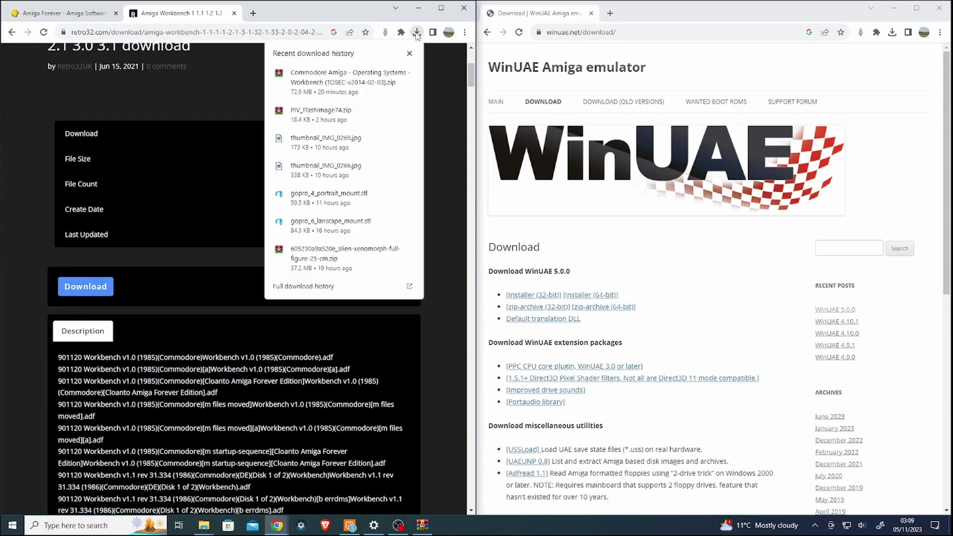
{"action": "left_click", "coordinate": [351, 74]}
{"action": "left_click_drag", "start_coordinate": [271, 188], "coordinate": [193, 152]}
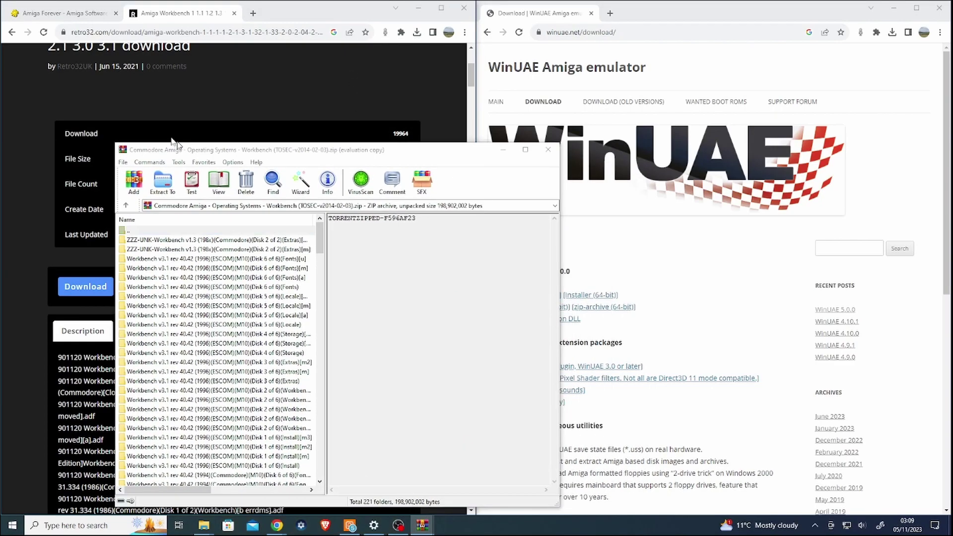
{"action": "left_click", "coordinate": [413, 289]}
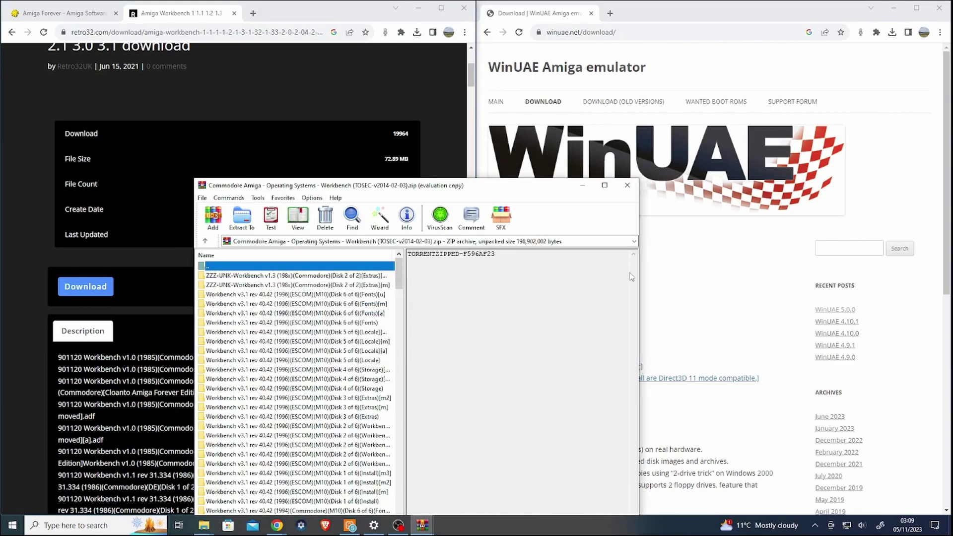
{"action": "left_click_drag", "start_coordinate": [639, 277], "coordinate": [923, 277]}
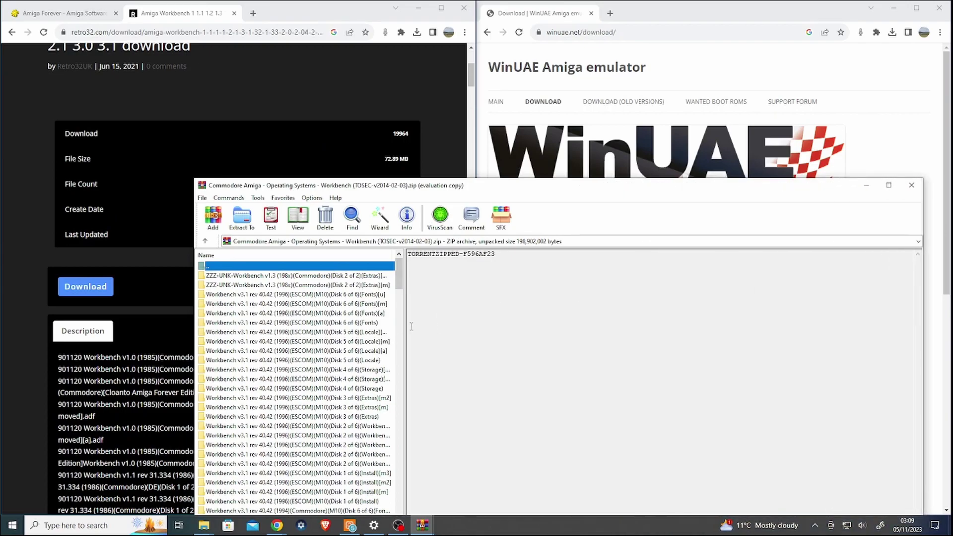
{"action": "left_click_drag", "start_coordinate": [406, 324], "coordinate": [627, 327]}
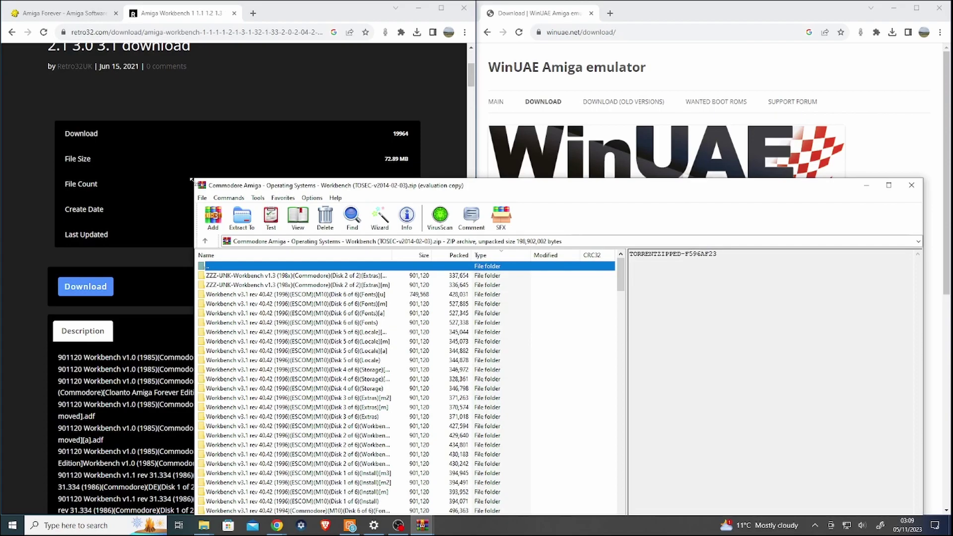
{"action": "left_click_drag", "start_coordinate": [194, 179], "coordinate": [98, 77]}
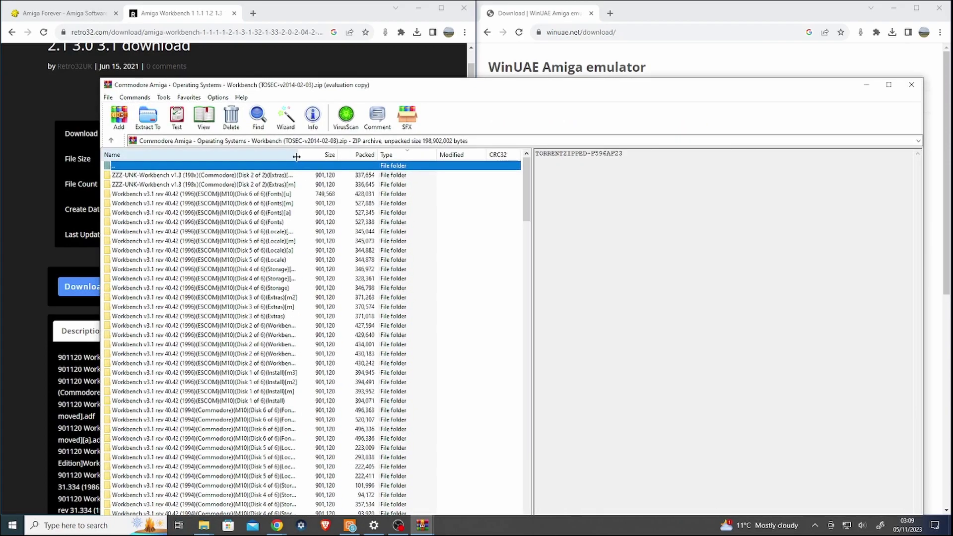
{"action": "left_click_drag", "start_coordinate": [297, 155], "coordinate": [350, 155]}
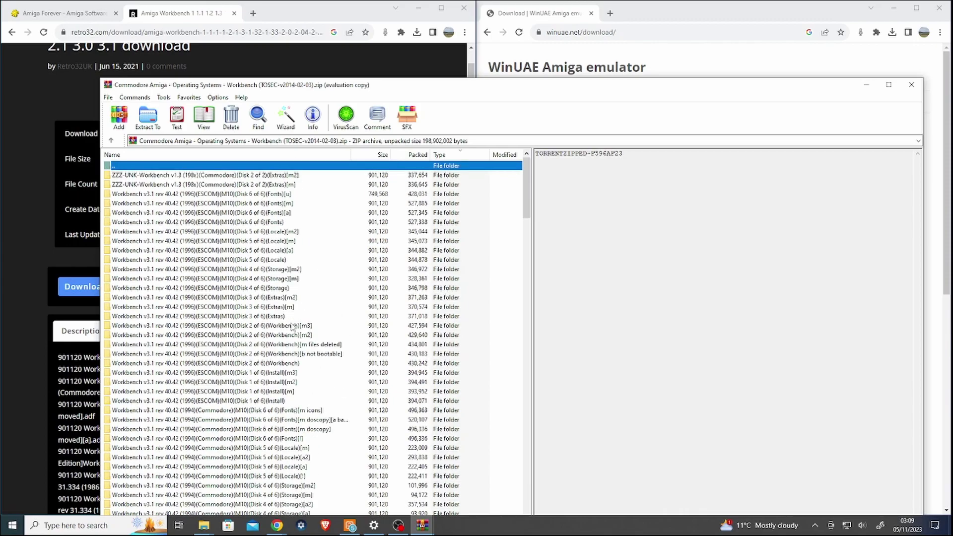
Step: Examine the Workbench v3.1 rev 40.42 (1996) disk folders, open the Disk 1 of 6 (Install) folder, and minimise the archive
{"action": "left_click", "coordinate": [291, 316]}
{"action": "left_click", "coordinate": [292, 260]}
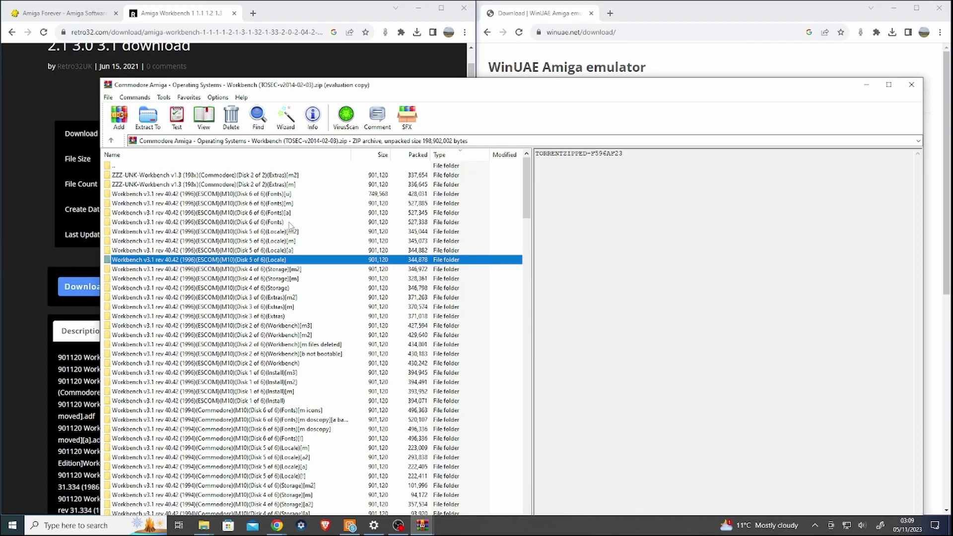
{"action": "left_click", "coordinate": [291, 224]}
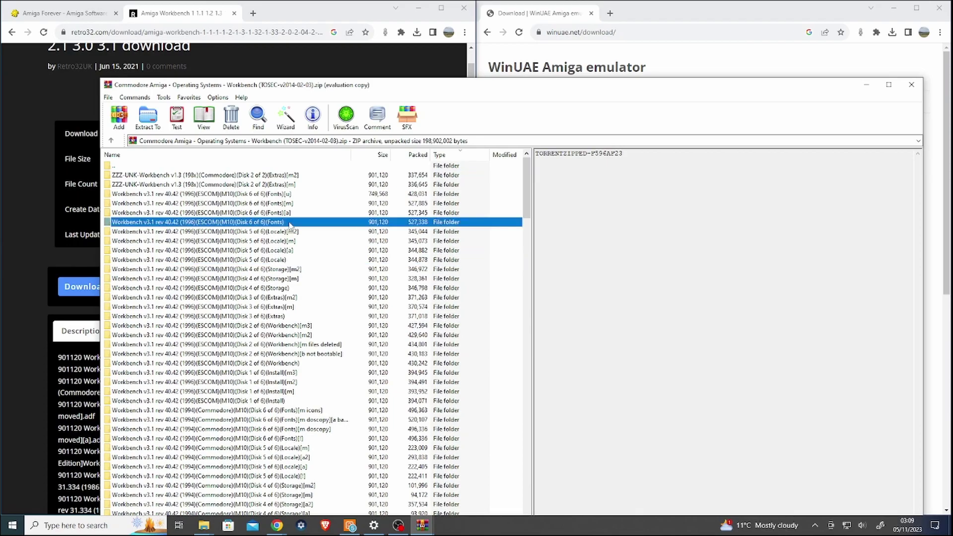
{"action": "left_click", "coordinate": [304, 365]}
{"action": "left_click", "coordinate": [300, 401]}
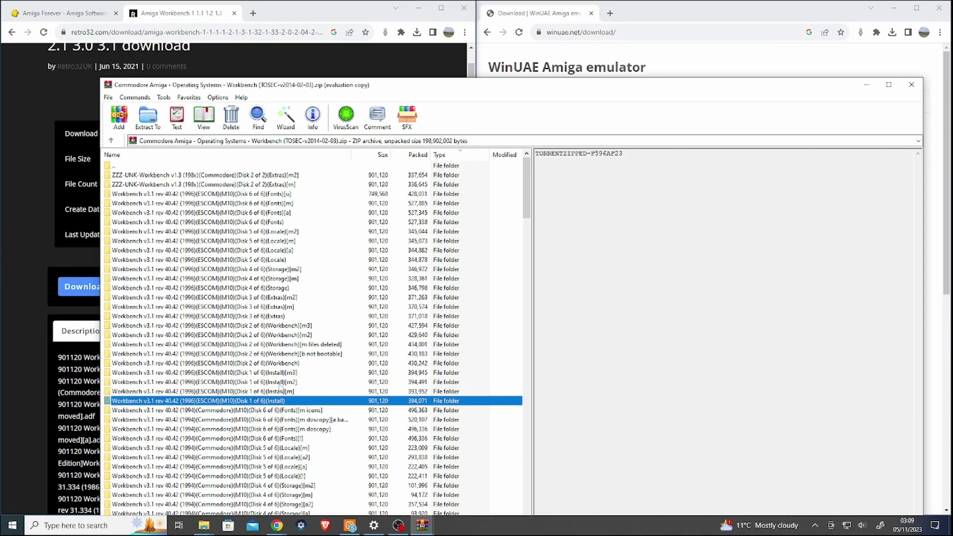
{"action": "double_click", "coordinate": [289, 400]}
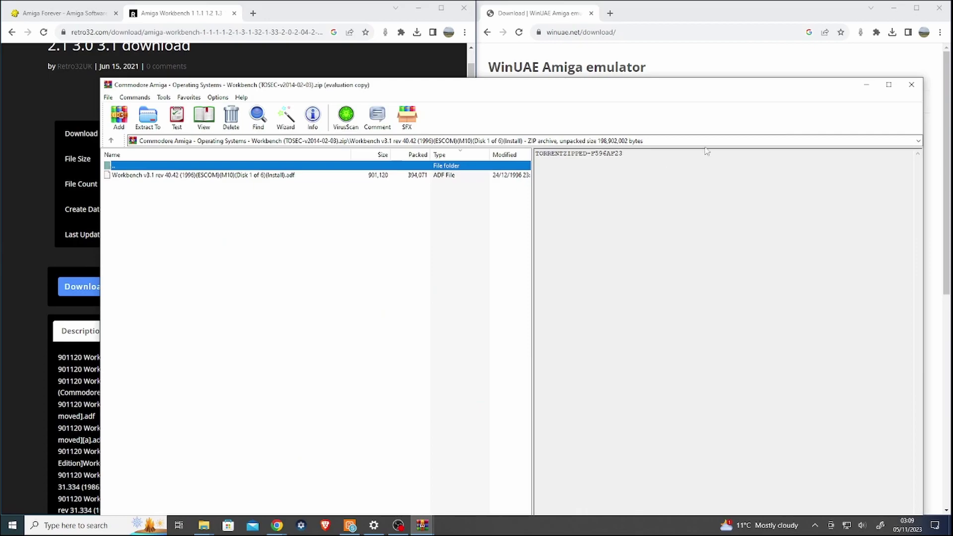
{"action": "left_click", "coordinate": [866, 84]}
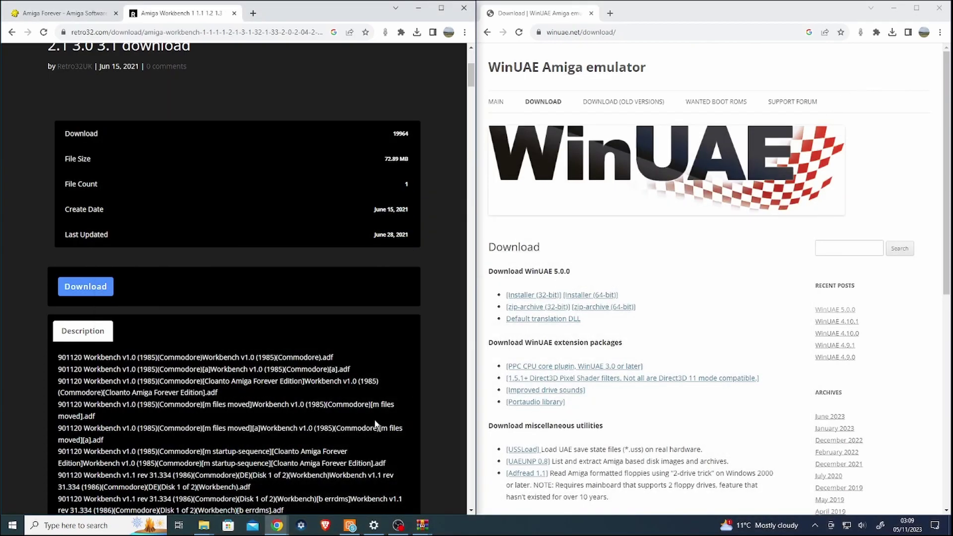
Step: Launch WinUAE and dismiss the system ROM message
{"action": "left_click", "coordinate": [65, 525]}
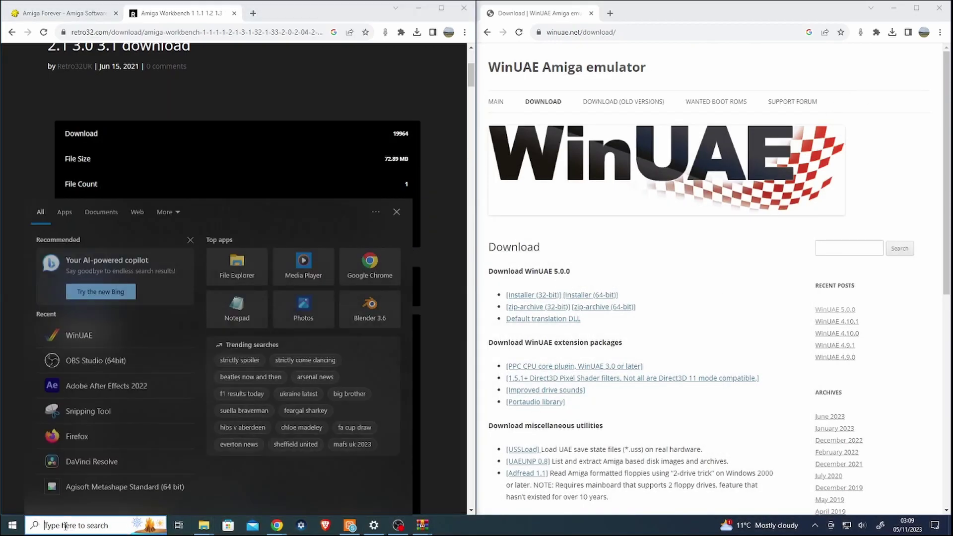
{"action": "type", "text": "w"}
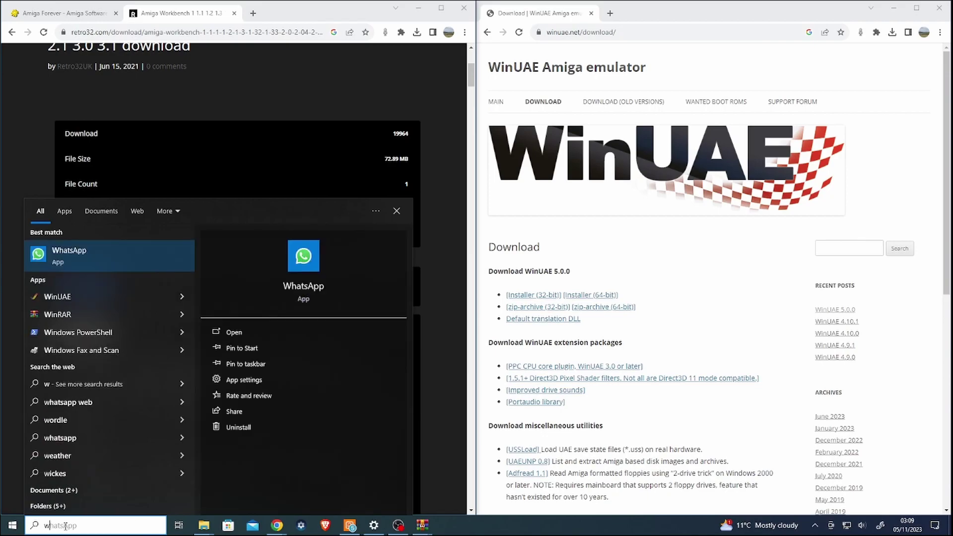
{"action": "type", "text": "in"}
{"action": "key", "text": "Return"}
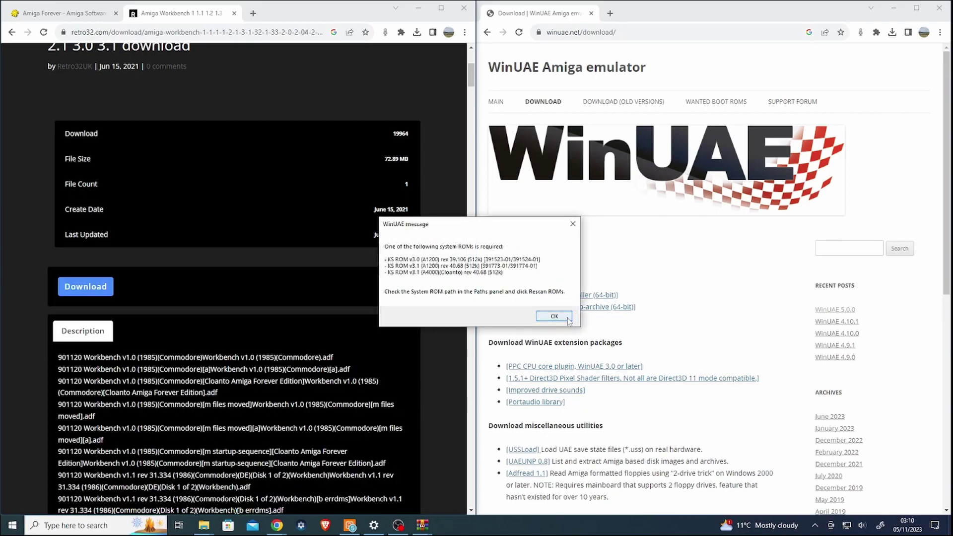
{"action": "left_click", "coordinate": [569, 319]}
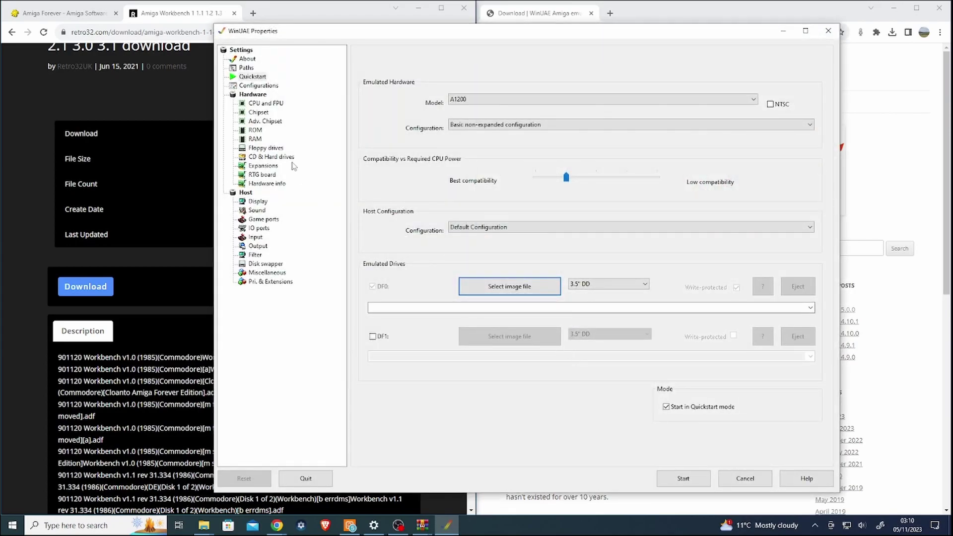
Step: Change the search text in the configurations settings to a1200
{"action": "left_click", "coordinate": [259, 85]}
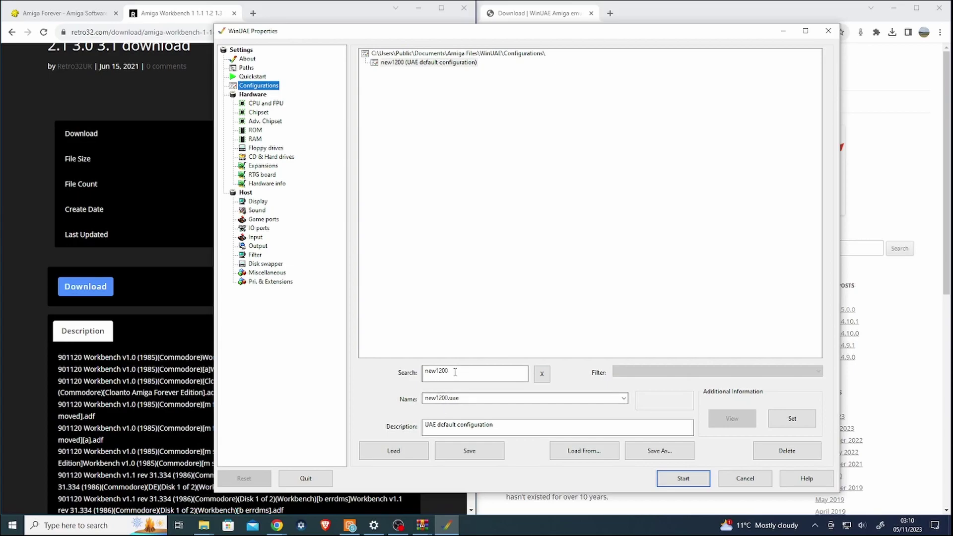
{"action": "double_click", "coordinate": [427, 372]}
{"action": "left_click", "coordinate": [480, 380]}
{"action": "key", "text": "BackSpace"}
{"action": "key", "text": "BackSpace"}
{"action": "key", "text": "BackSpace"}
{"action": "type", "text": "a"}
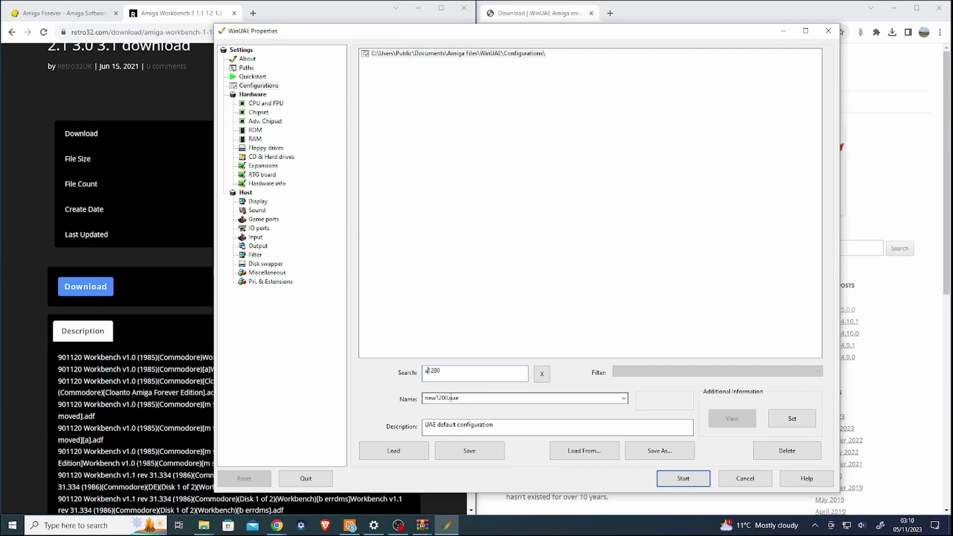
Step: Name the configuration a1200.uae and save it
{"action": "left_click", "coordinate": [441, 399]}
{"action": "left_click", "coordinate": [437, 399]}
{"action": "key", "text": "BackSpace"}
{"action": "key", "text": "BackSpace"}
{"action": "key", "text": "BackSpace"}
{"action": "type", "text": "a"}
{"action": "left_click", "coordinate": [485, 449]}
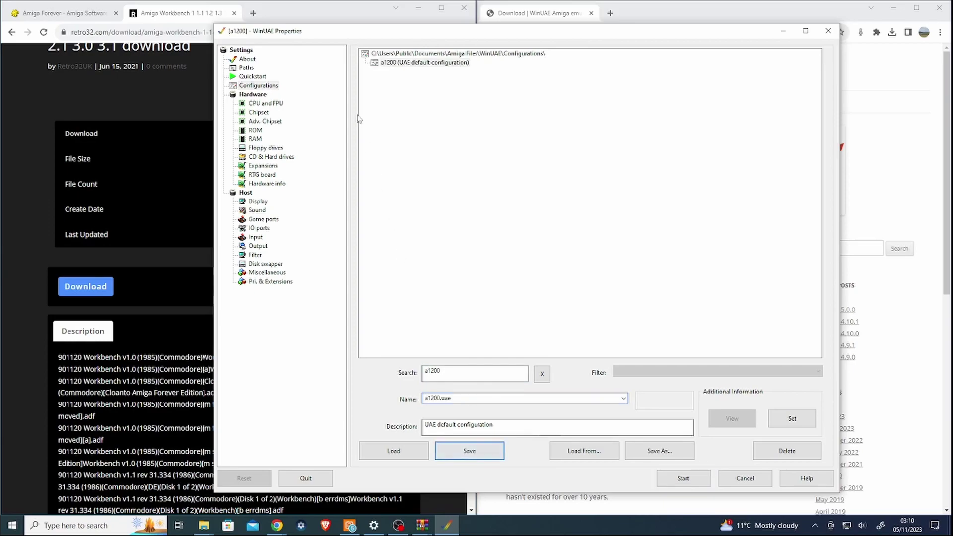
Step: Load KICK.ROM from the New folder inside kick roms as the main ROM file
{"action": "left_click", "coordinate": [255, 130]}
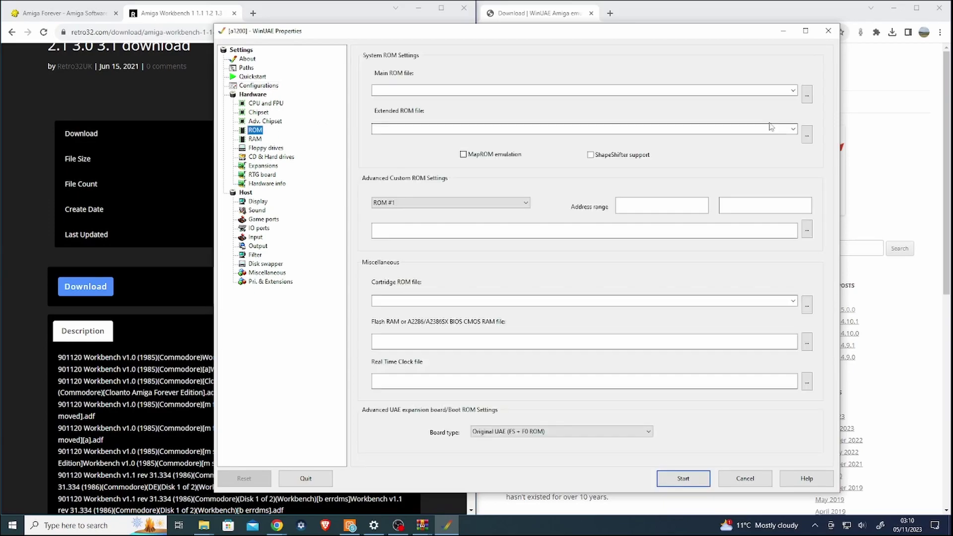
{"action": "left_click", "coordinate": [807, 94]}
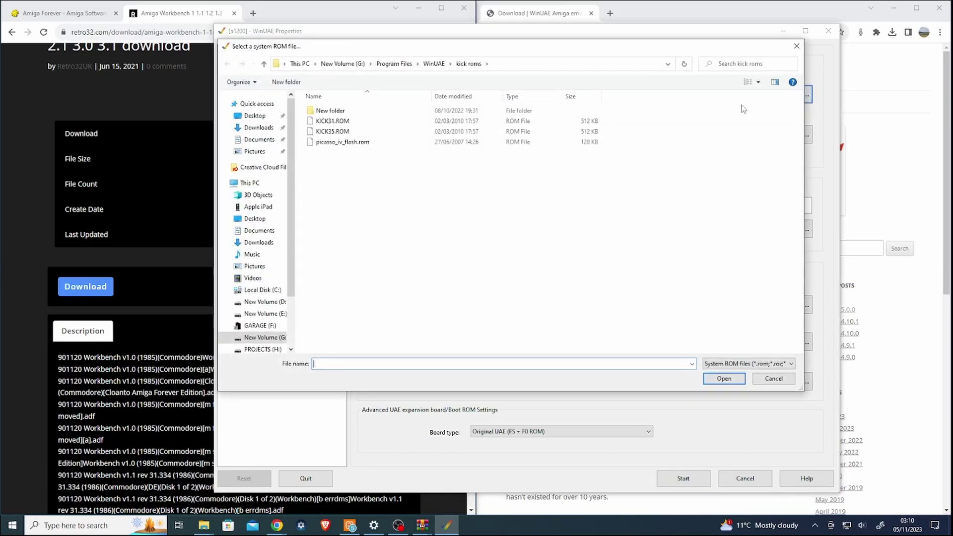
{"action": "double_click", "coordinate": [404, 110]}
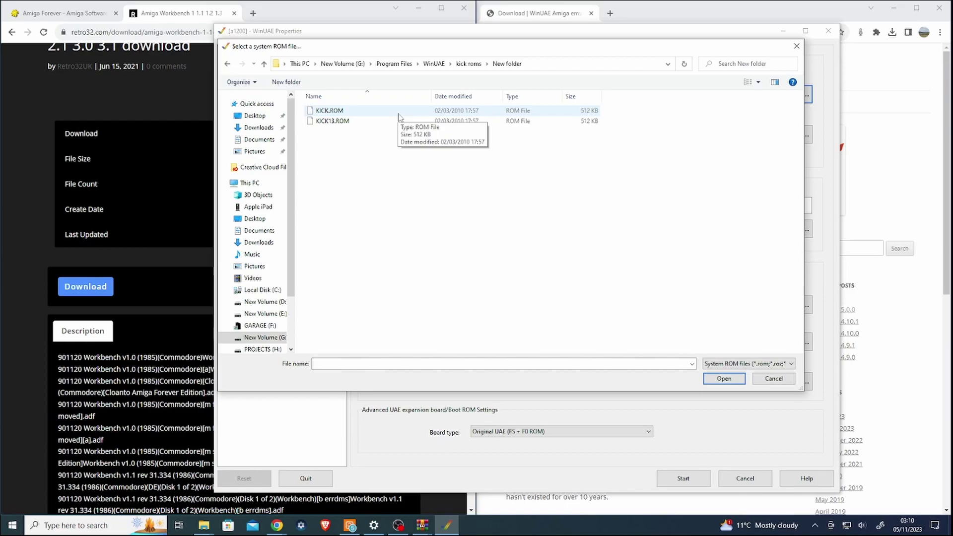
{"action": "double_click", "coordinate": [399, 114]}
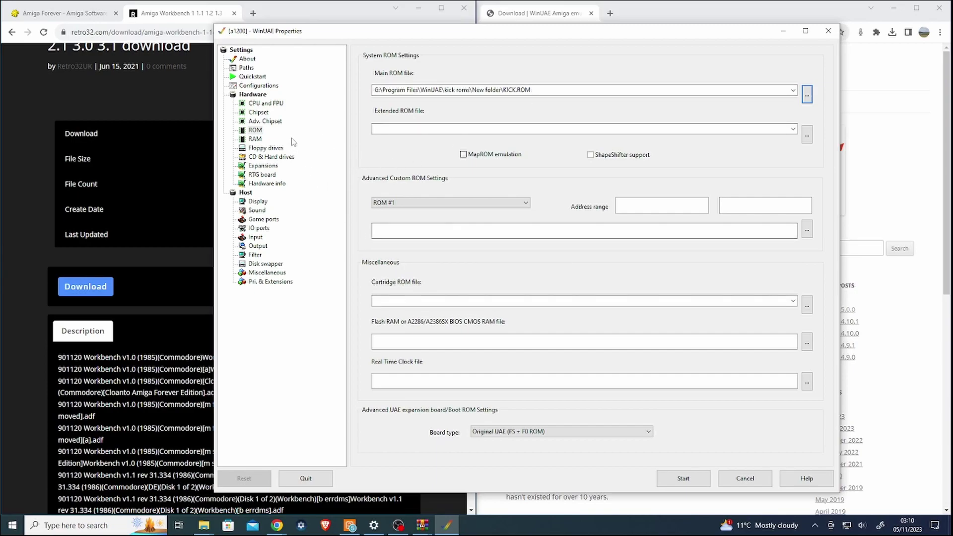
Step: Save the a1200 configuration and start the emulation from it
{"action": "left_click", "coordinate": [274, 88]}
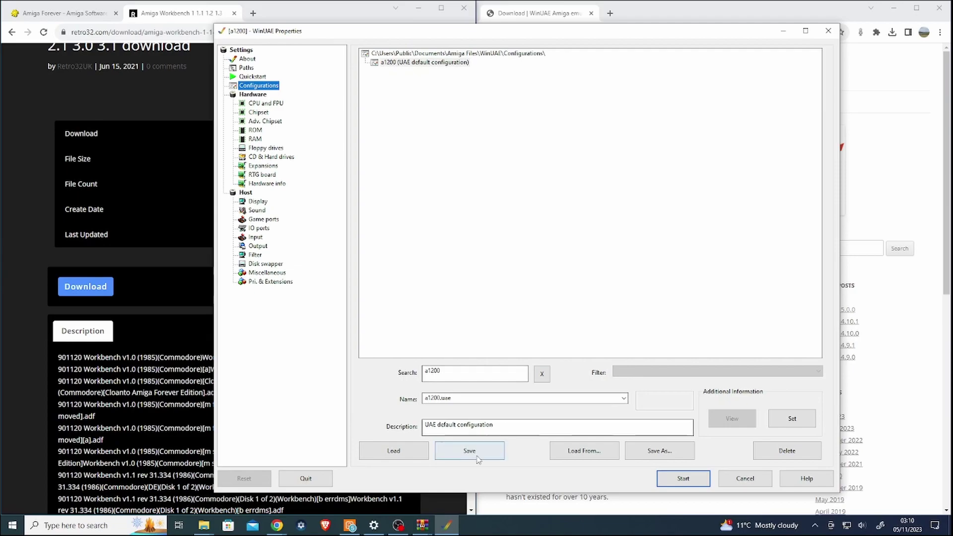
{"action": "double_click", "coordinate": [406, 64]}
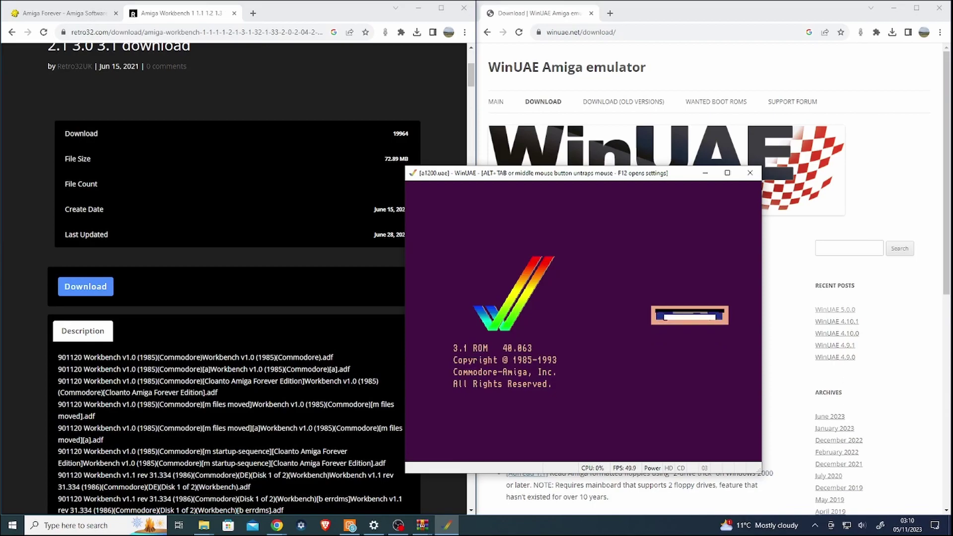
Step: Reopen the emulator settings and set the CPU to 68040
{"action": "key", "text": "F12"}
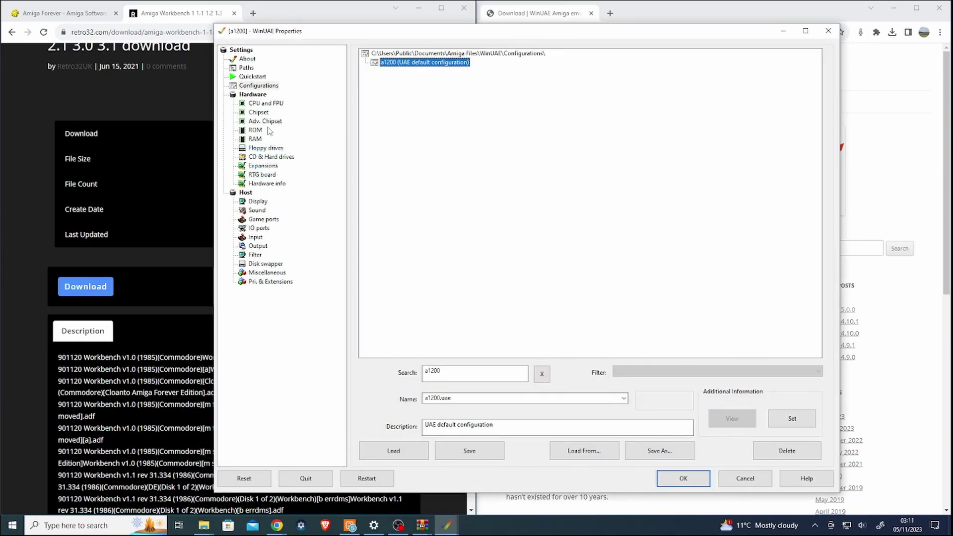
{"action": "left_click", "coordinate": [266, 104]}
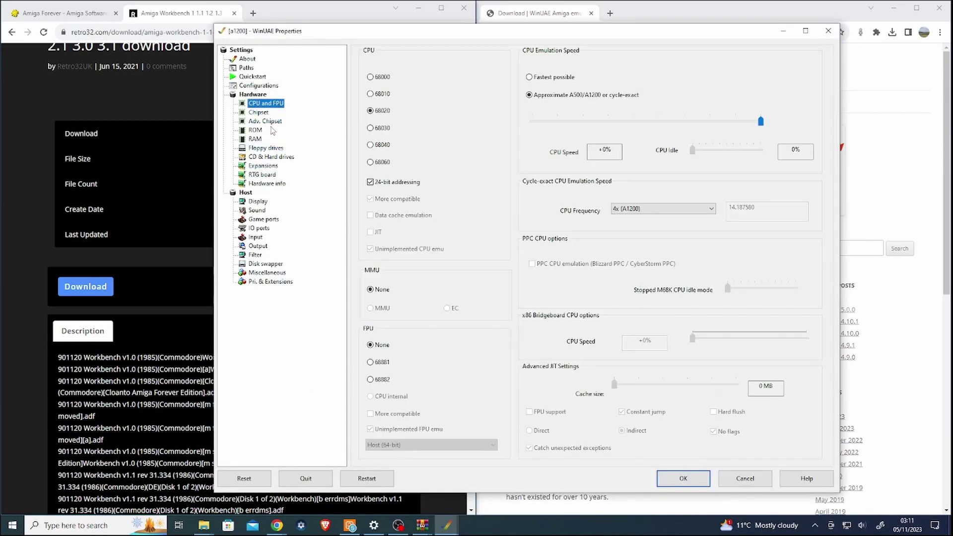
{"action": "left_click", "coordinate": [370, 146]}
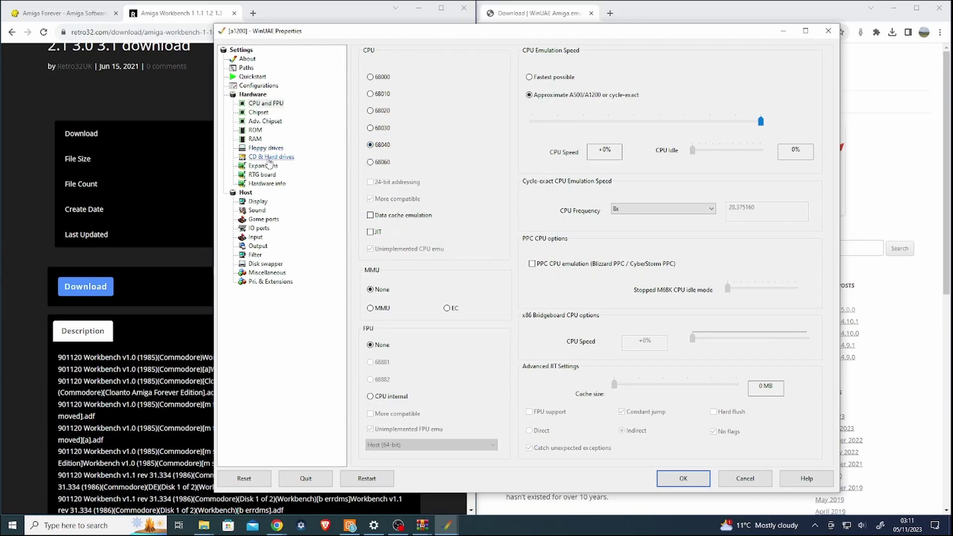
Step: Start a new hardfile in the hard drive settings with device name DH0 and an image size of 100 MB
{"action": "left_click", "coordinate": [277, 157]}
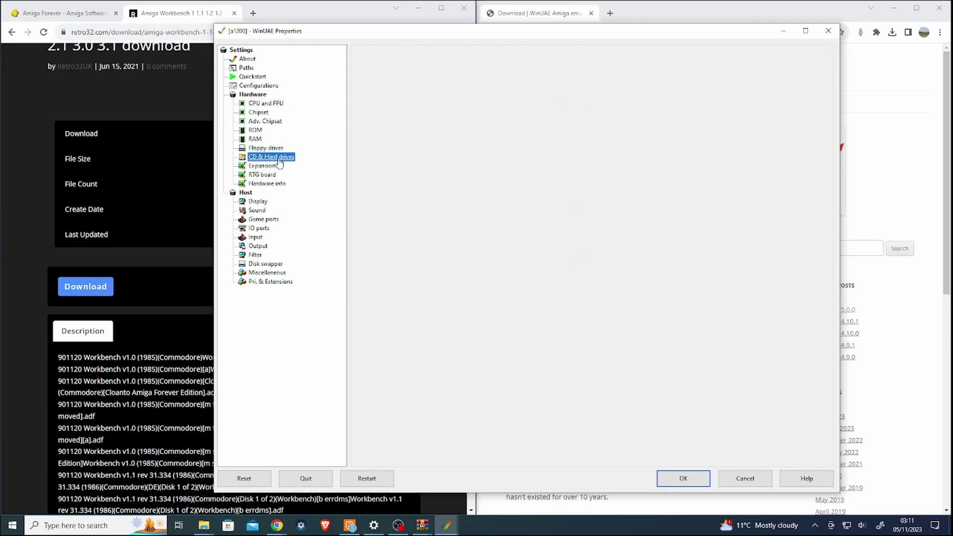
{"action": "left_click", "coordinate": [578, 256]}
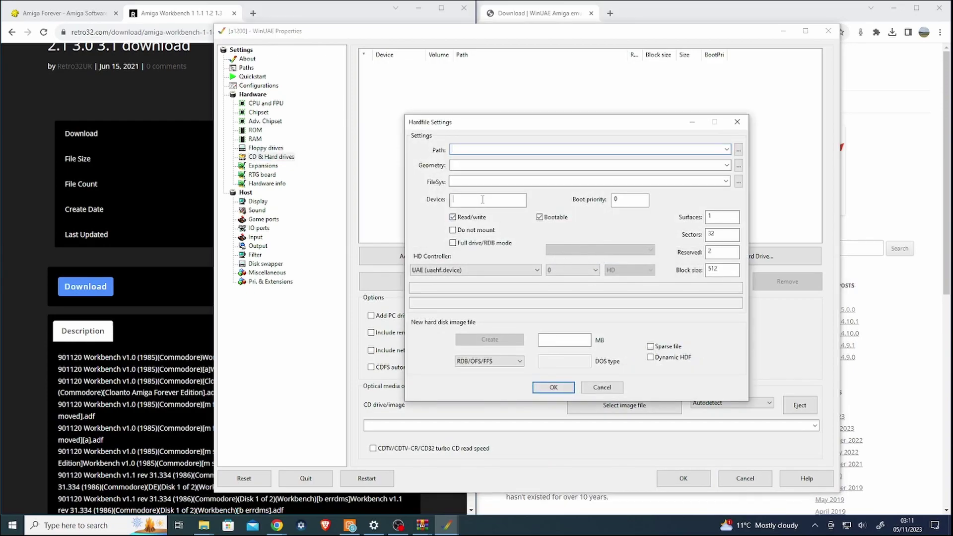
{"action": "type", "text": "DH0"}
{"action": "left_click", "coordinate": [567, 340]}
{"action": "type", "text": "100"}
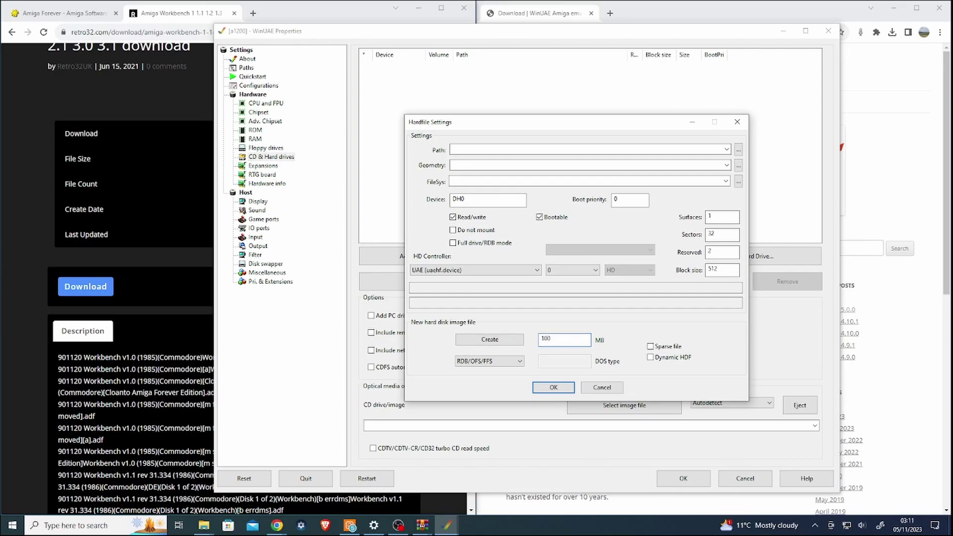
Step: Create the hard disk image as dh0.hdf in the New folder inside hdf
{"action": "left_click", "coordinate": [500, 346]}
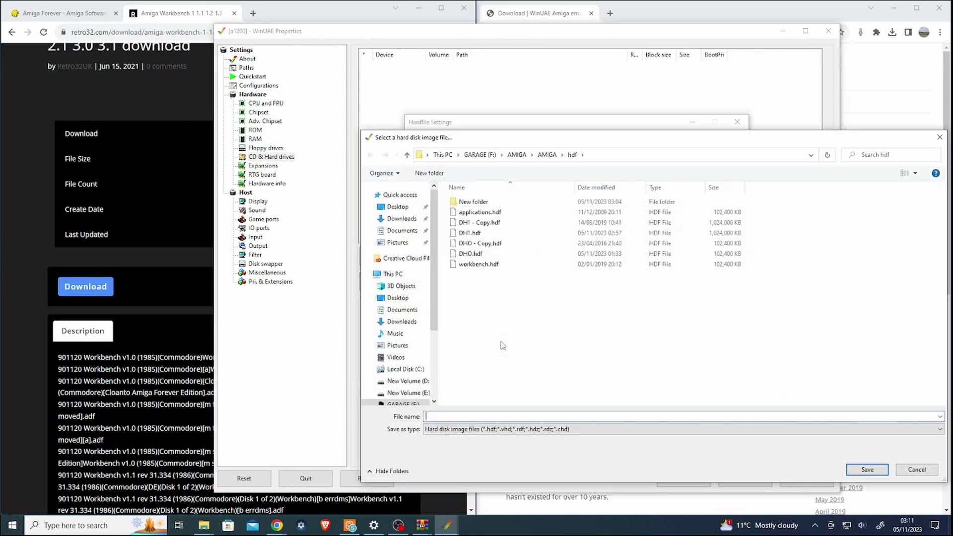
{"action": "double_click", "coordinate": [508, 201]}
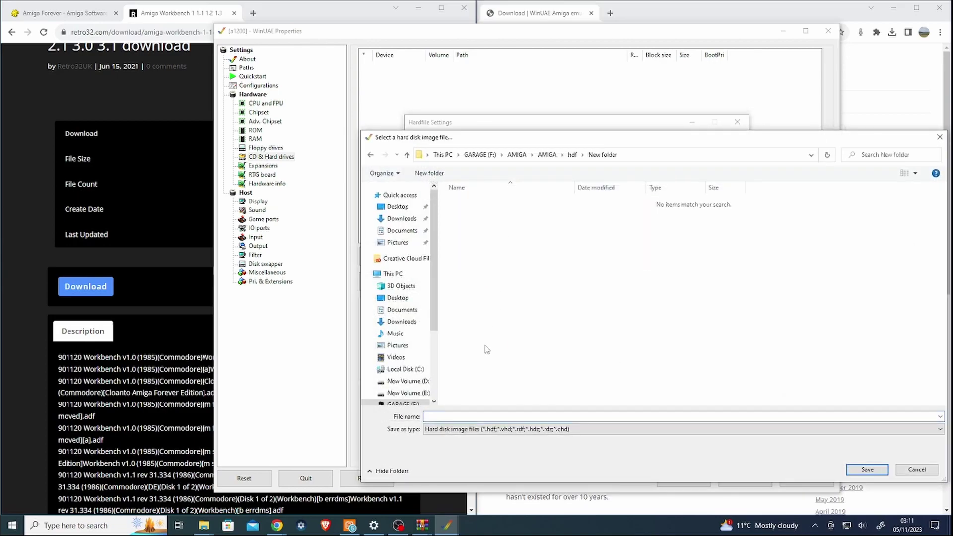
{"action": "left_click", "coordinate": [450, 416]}
{"action": "type", "text": "dh0.hdf"}
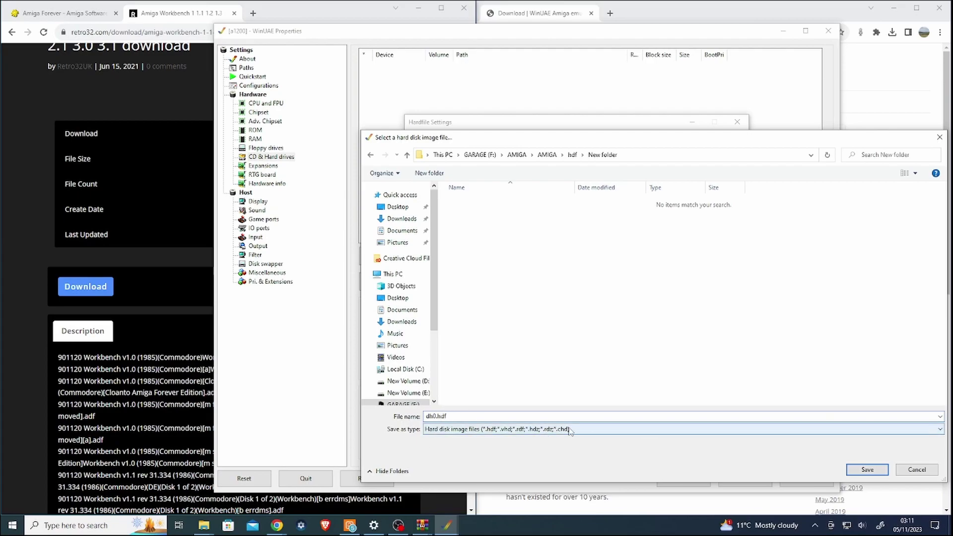
{"action": "left_click", "coordinate": [868, 469]}
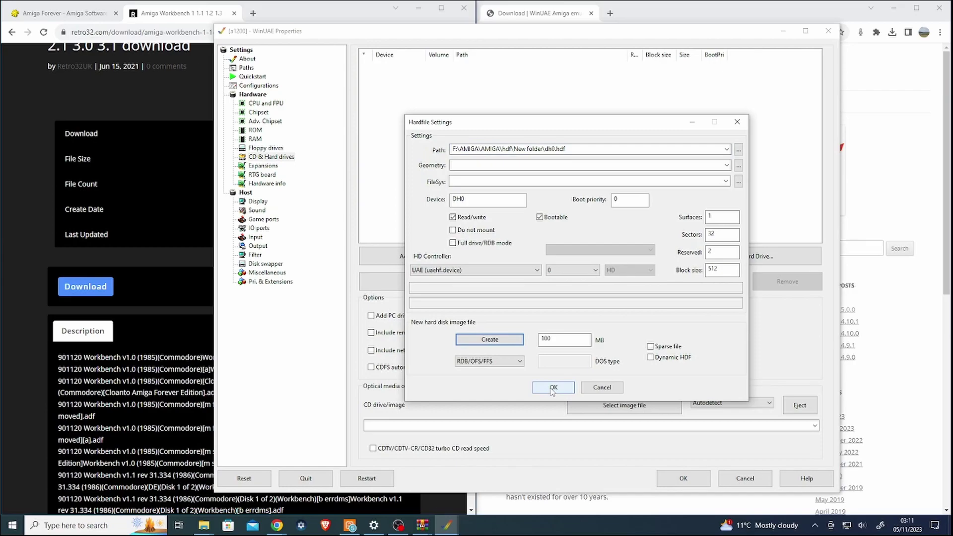
Step: Create the image again over the existing dh0.hdf and add the DH0 hardfile to the drive list
{"action": "left_click", "coordinate": [499, 339]}
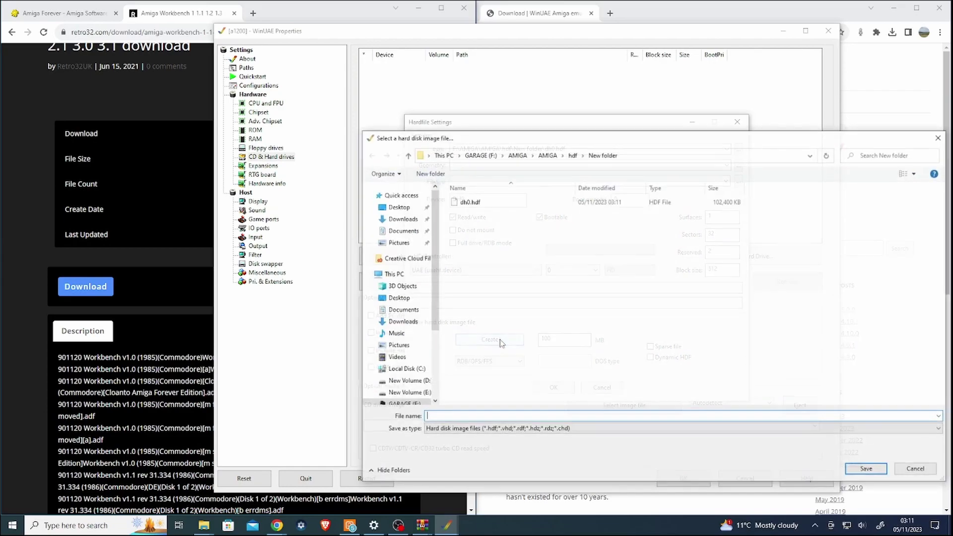
{"action": "left_click", "coordinate": [530, 205]}
{"action": "key", "text": "Return"}
{"action": "left_click", "coordinate": [500, 264]}
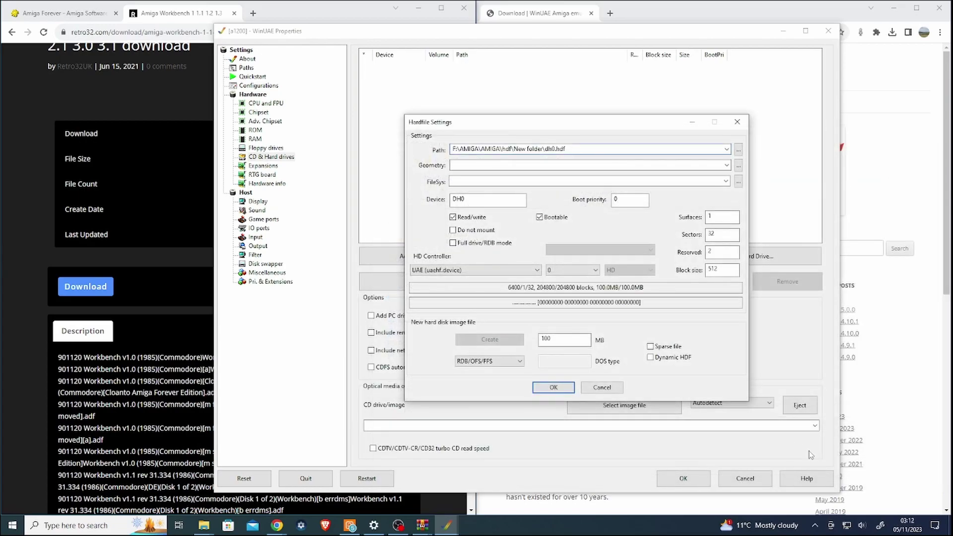
{"action": "left_click", "coordinate": [554, 388]}
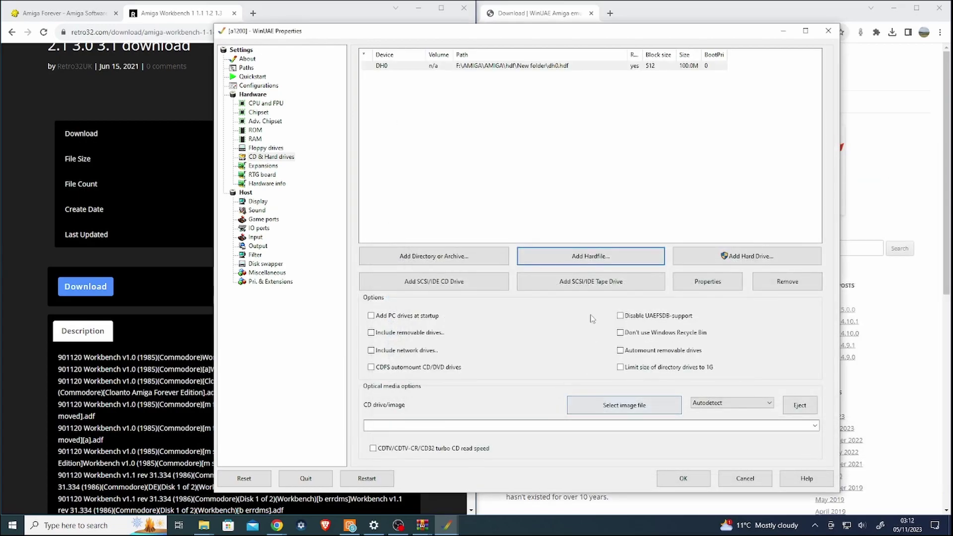
Step: Add a second hardfile with device name DH1, creating its 100 MB image as dh1.hdf in the same folder
{"action": "left_click", "coordinate": [588, 259]}
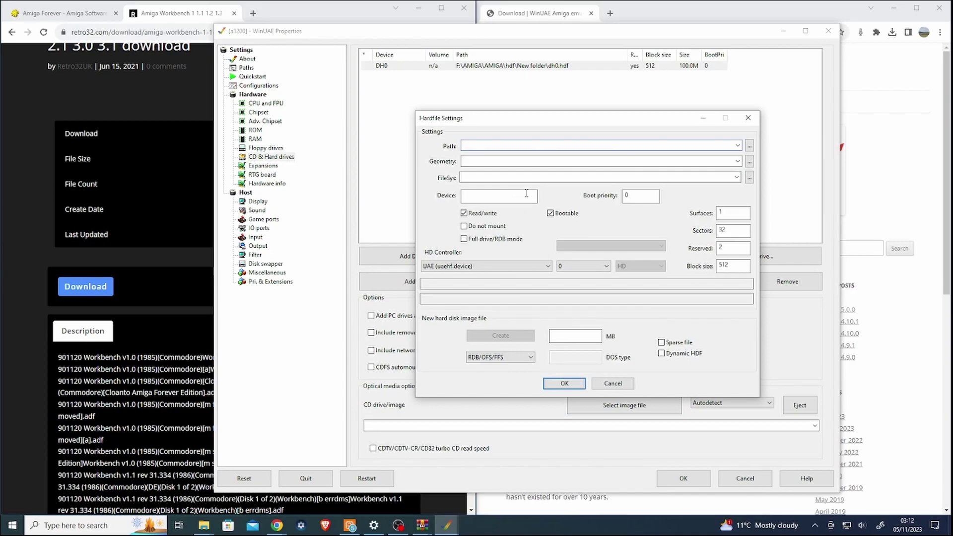
{"action": "left_click", "coordinate": [512, 195]}
{"action": "left_click", "coordinate": [571, 336]}
{"action": "type", "text": "100"}
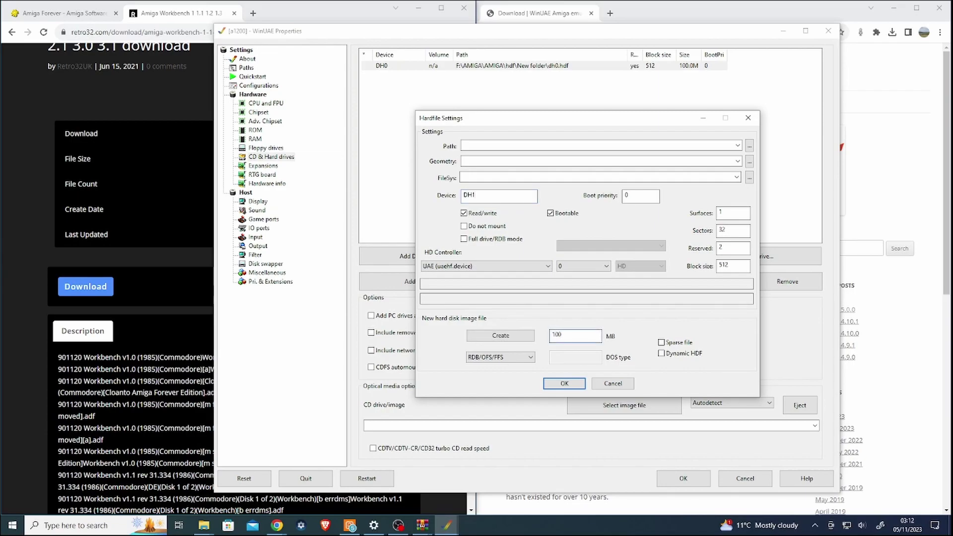
{"action": "left_click", "coordinate": [501, 336]}
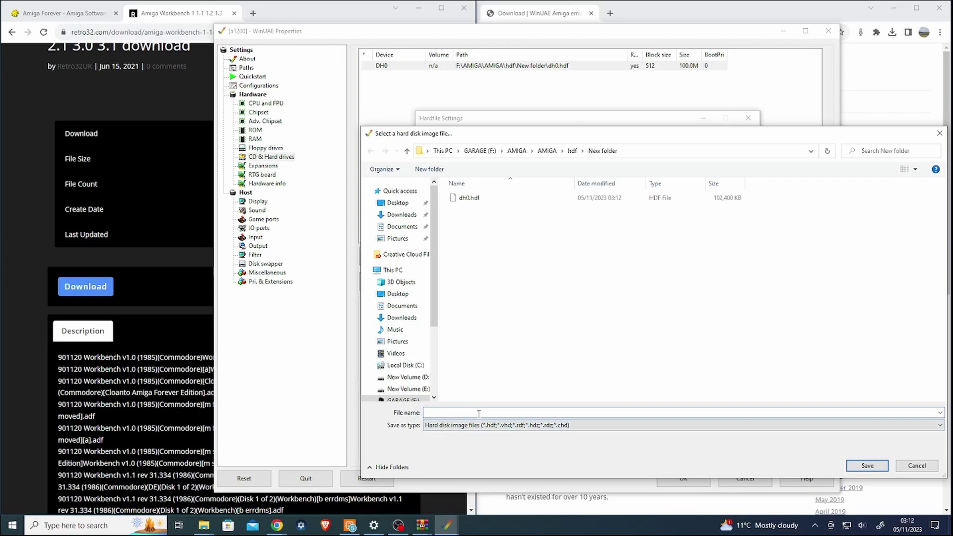
{"action": "type", "text": "dh1.hdf"}
{"action": "left_click", "coordinate": [869, 466]}
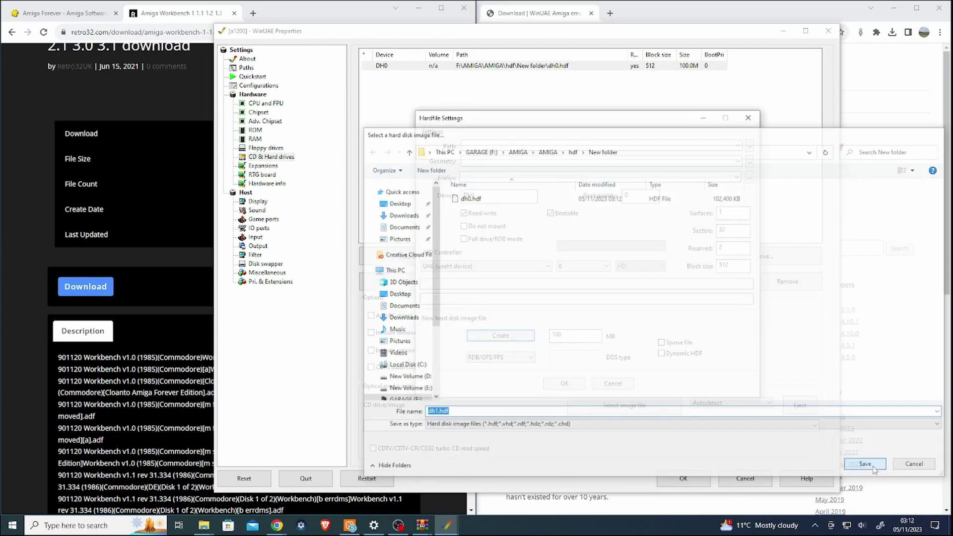
{"action": "left_click", "coordinate": [570, 385]}
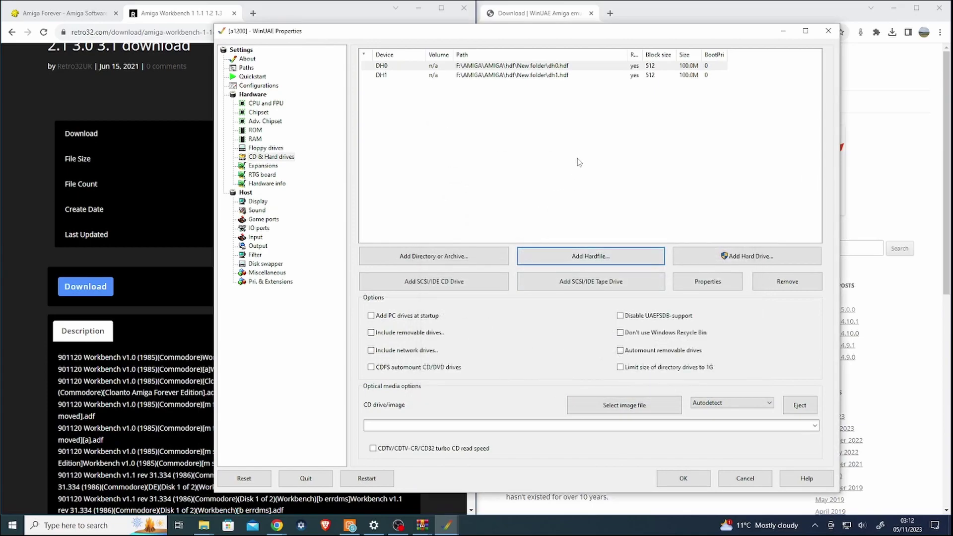
Step: Save the a1200 configuration and load the Workbench v3.1 Disk 1 of 6 (Install) image into floppy drive DF0
{"action": "left_click", "coordinate": [259, 85]}
{"action": "left_click", "coordinate": [469, 451]}
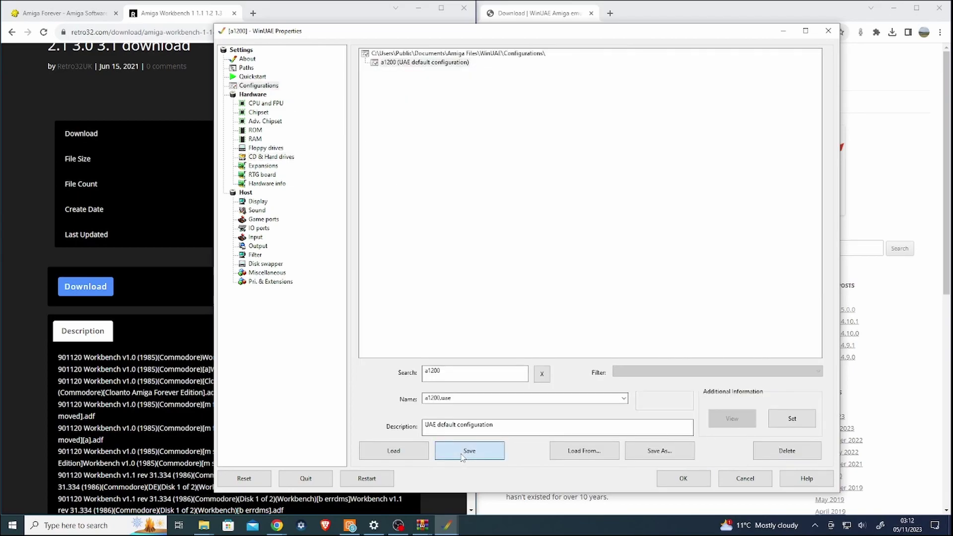
{"action": "left_click", "coordinate": [278, 151]}
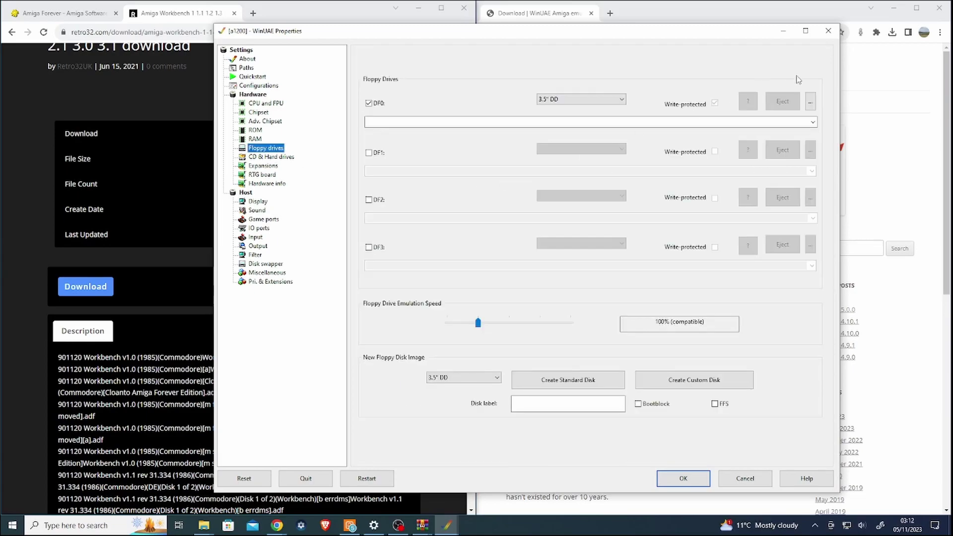
{"action": "left_click", "coordinate": [810, 104]}
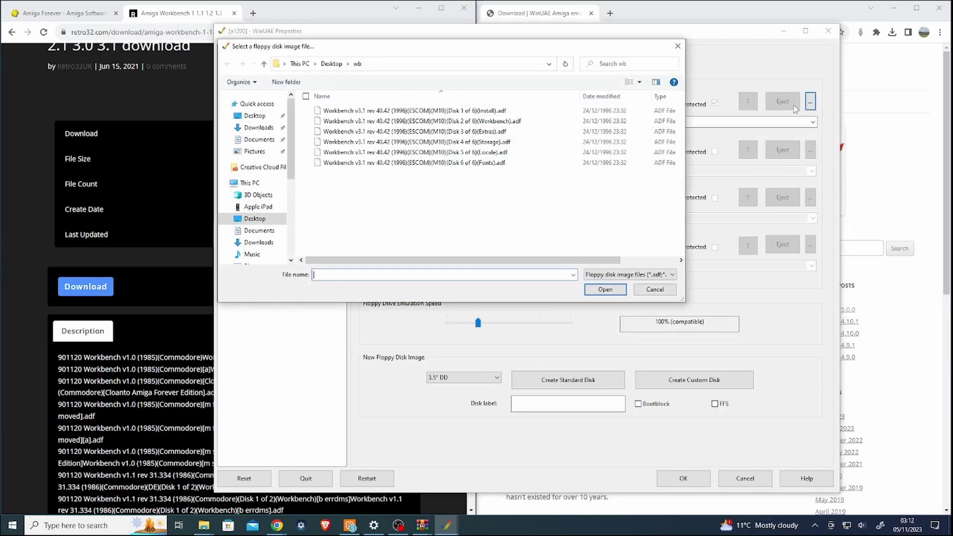
{"action": "double_click", "coordinate": [523, 112]}
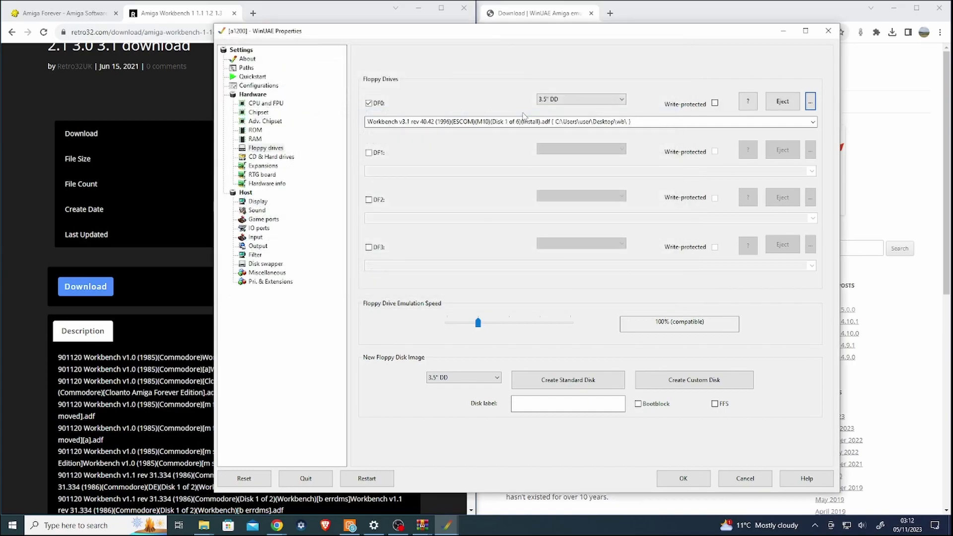
Step: Enable floppy drives DF1 and DF2 and load Workbench v3.1 Disk 2 (Workbench) and Disk 3 (Extras) into them
{"action": "left_click", "coordinate": [369, 152]}
{"action": "left_click", "coordinate": [810, 150]}
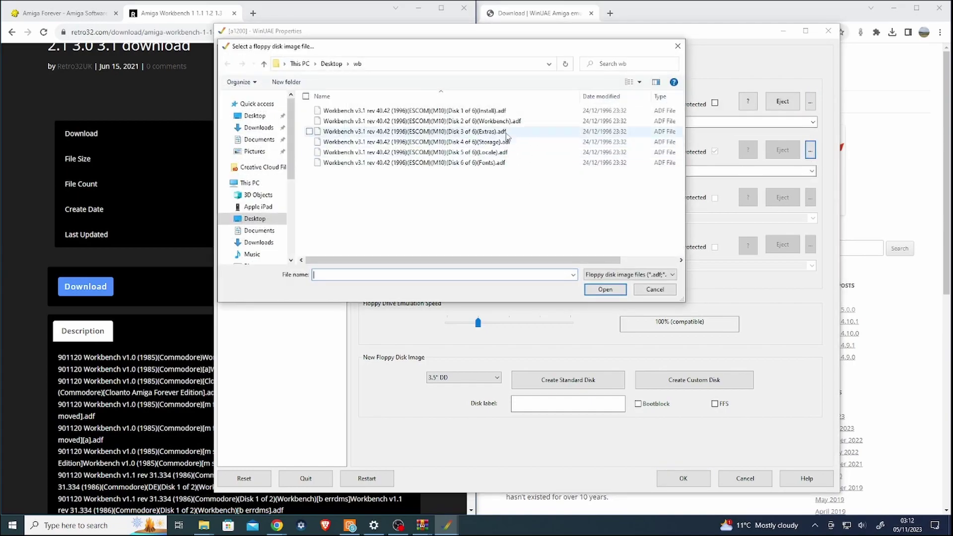
{"action": "double_click", "coordinate": [452, 123]}
{"action": "left_click", "coordinate": [368, 200]}
{"action": "left_click", "coordinate": [810, 198]}
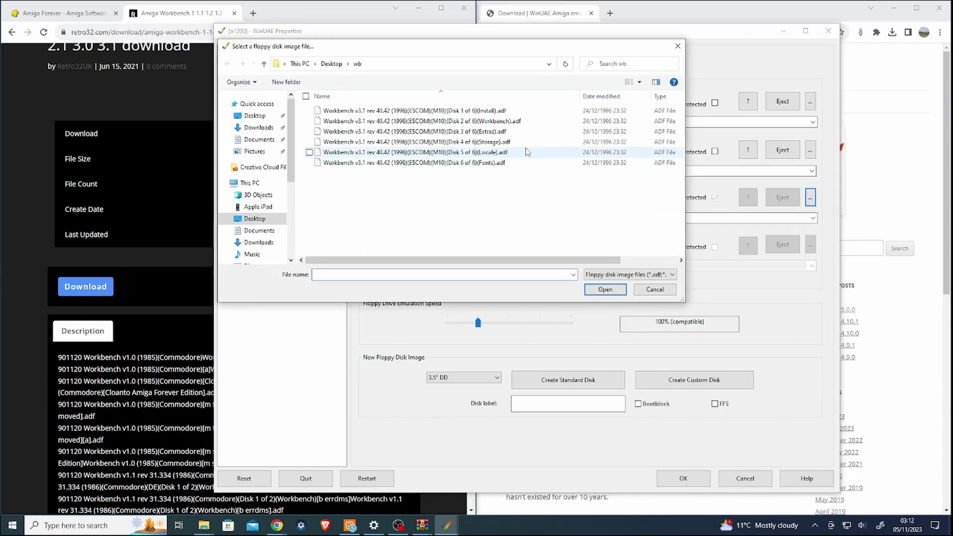
{"action": "double_click", "coordinate": [524, 133]}
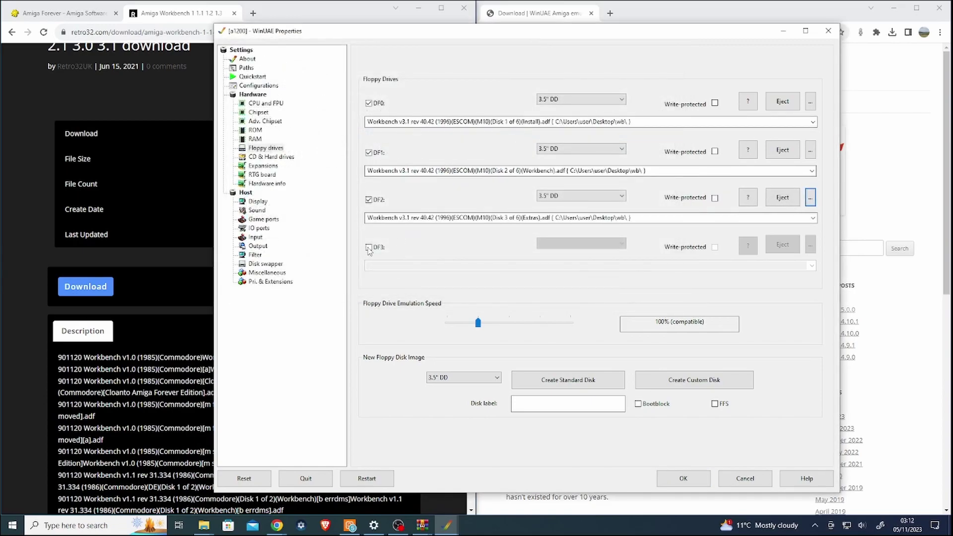
Step: Enable floppy drive DF3 and load the Workbench v3.1 Disk 4 of 6 (Storage) image into it
{"action": "left_click", "coordinate": [369, 247]}
{"action": "left_click", "coordinate": [810, 245]}
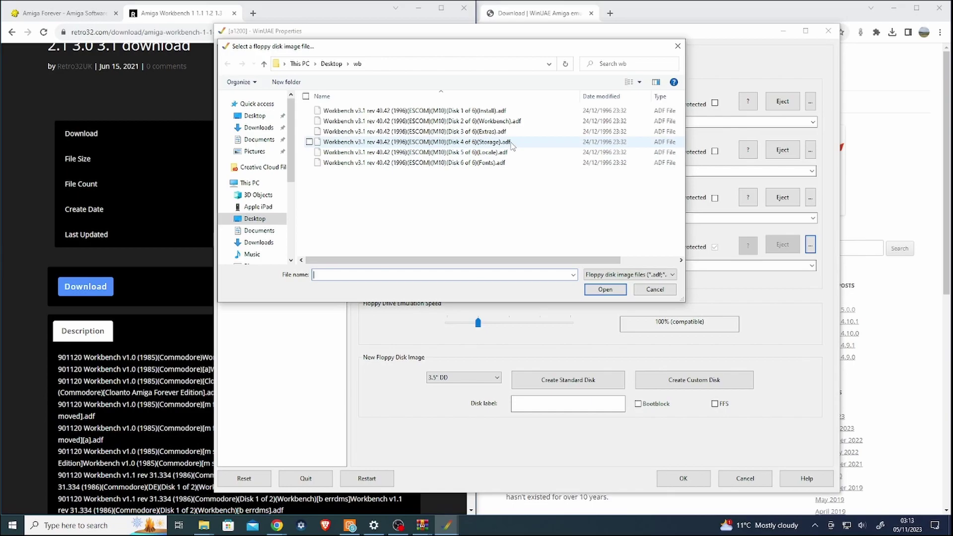
{"action": "double_click", "coordinate": [512, 143]}
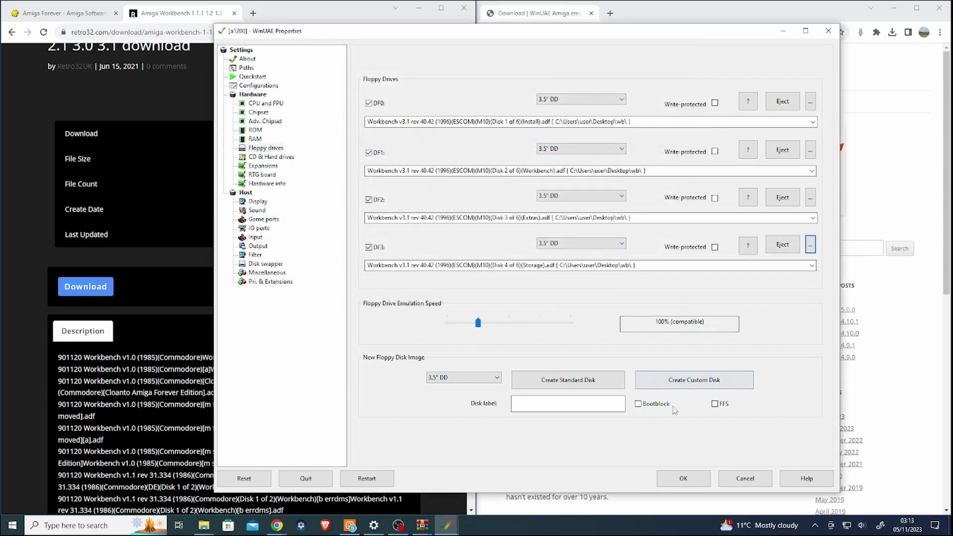
Step: Save the a1200 configuration and start the emulation from it
{"action": "left_click", "coordinate": [259, 85]}
{"action": "left_click", "coordinate": [469, 451]}
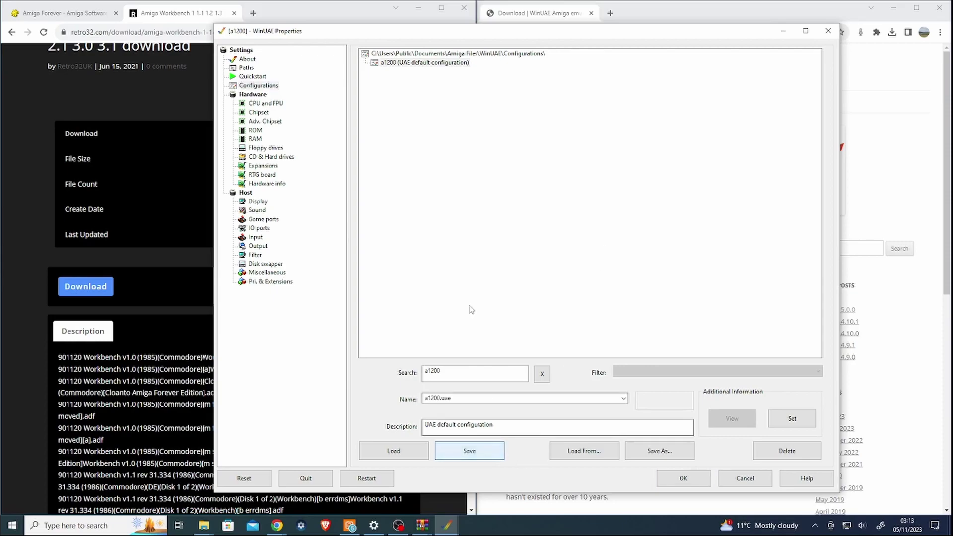
{"action": "double_click", "coordinate": [424, 63]}
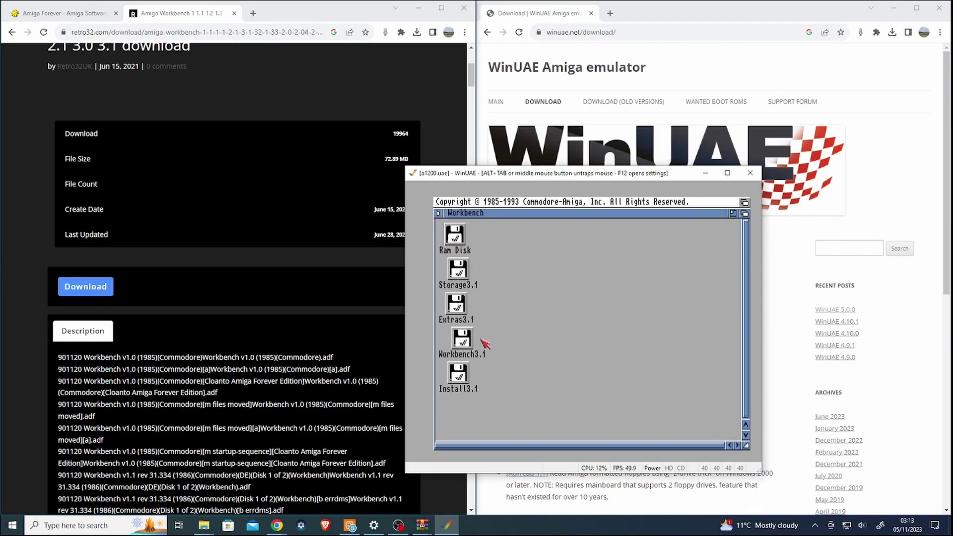
Step: Move the Workbench3.1, Extras3.1, Storage3.1 and Install3.1 disk icons aside to uncover the hard drive icons
{"action": "left_click_drag", "start_coordinate": [467, 338], "coordinate": [545, 342]}
{"action": "left_click_drag", "start_coordinate": [472, 318], "coordinate": [565, 313]}
{"action": "left_click_drag", "start_coordinate": [474, 274], "coordinate": [556, 270]}
{"action": "left_click_drag", "start_coordinate": [458, 373], "coordinate": [544, 392]}
Step: Open the Format Disk dialog for the DH0:NDOS drive
{"action": "left_click", "coordinate": [456, 279]}
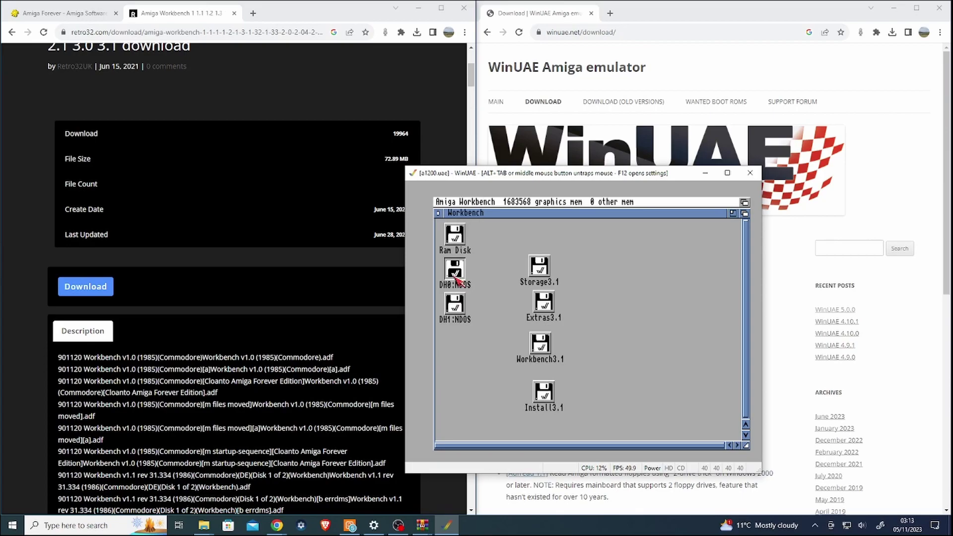
{"action": "right_click", "coordinate": [456, 280]}
{"action": "right_click", "coordinate": [506, 201]}
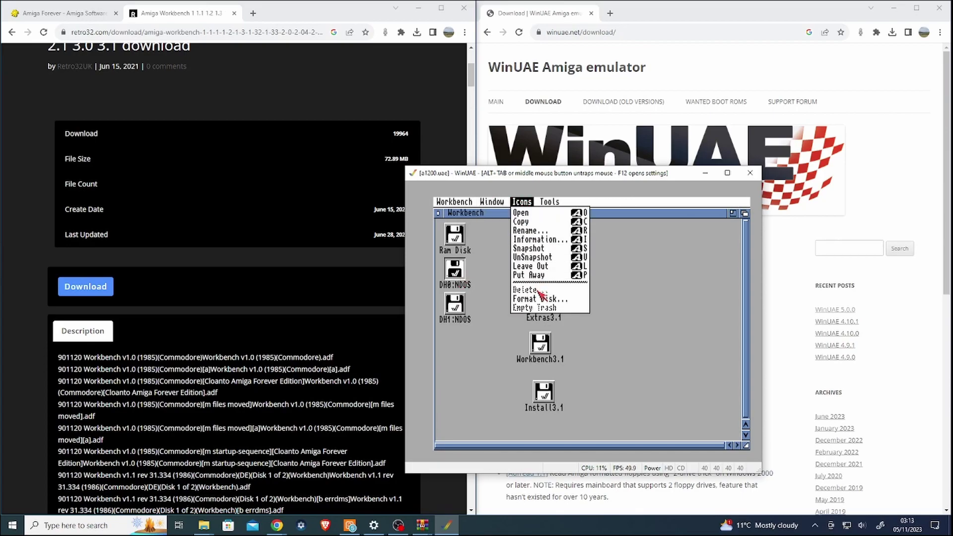
{"action": "right_click", "coordinate": [541, 299]}
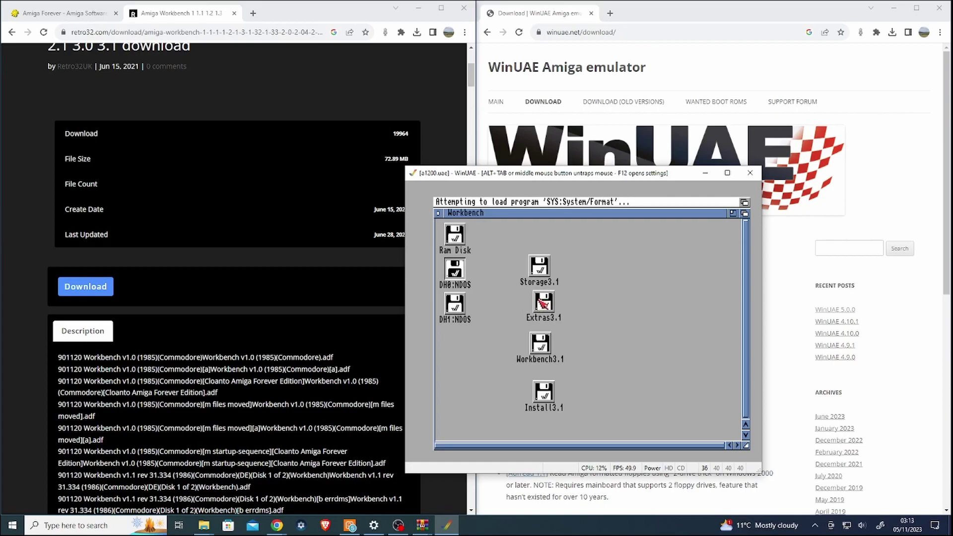
Step: Turn off the Put Trashcan option and set the new volume name of DH0 to WB
{"action": "left_click", "coordinate": [537, 284]}
{"action": "left_click", "coordinate": [557, 271]}
{"action": "key", "text": "BackSpace"}
{"action": "key", "text": "BackSpace"}
{"action": "key", "text": "BackSpace"}
{"action": "key", "text": "BackSpace"}
{"action": "type", "text": "WB"}
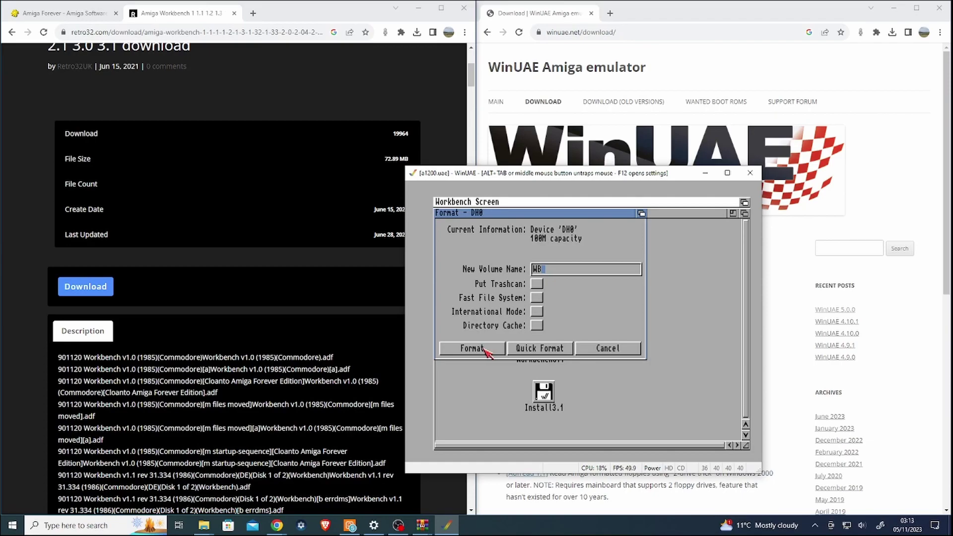
Step: Run a full format of DH0 and move the format progress window clear of the drive icons
{"action": "left_click", "coordinate": [486, 349]}
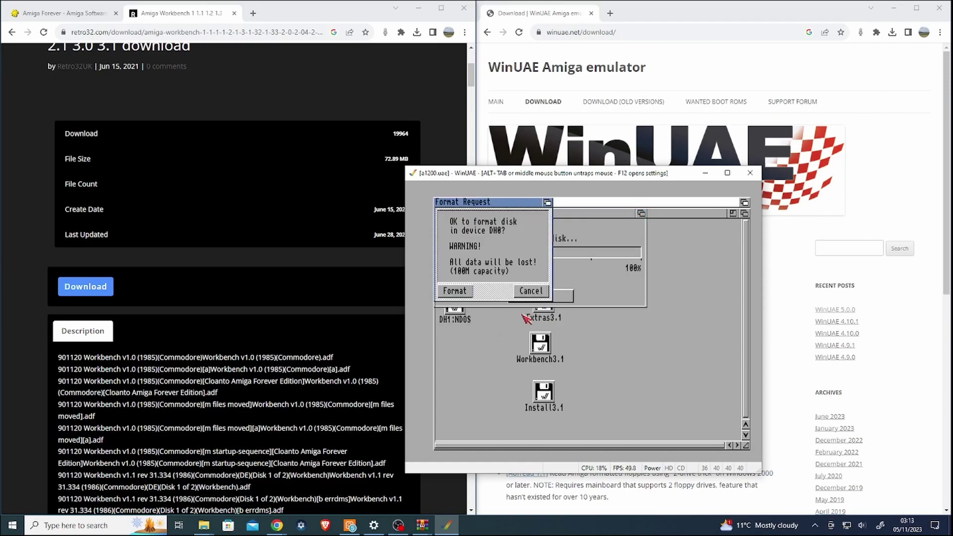
{"action": "left_click", "coordinate": [471, 297]}
{"action": "left_click", "coordinate": [464, 284]}
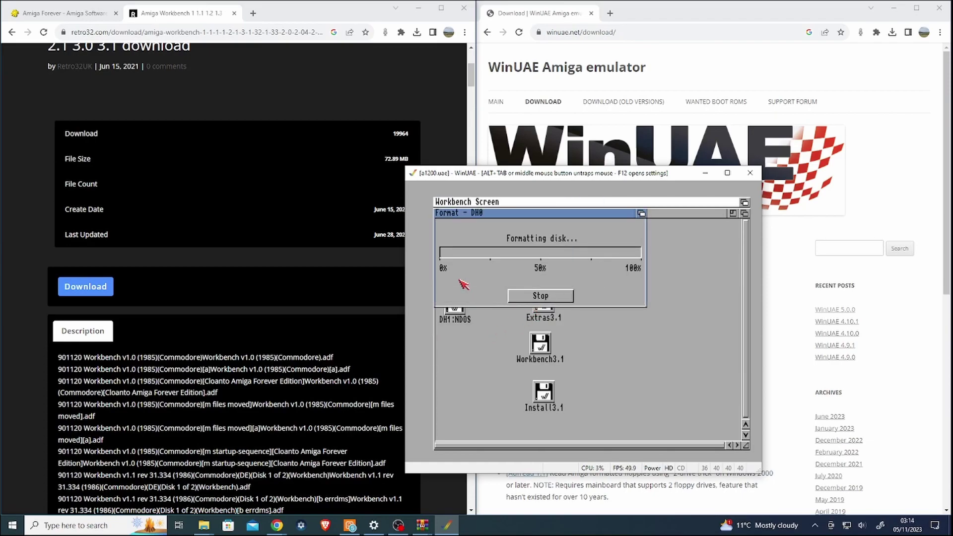
{"action": "left_click_drag", "start_coordinate": [501, 216], "coordinate": [589, 232]}
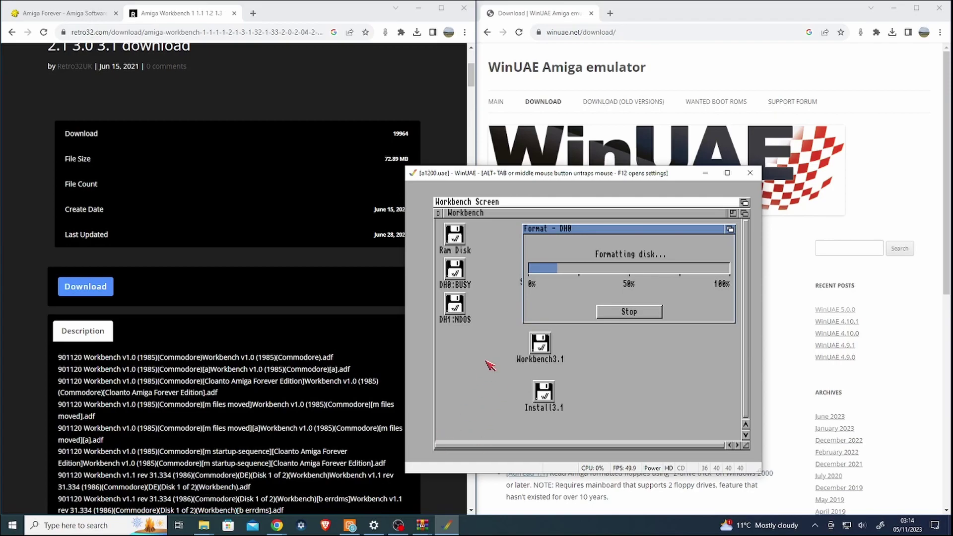
{"action": "middle_click", "coordinate": [612, 344]}
{"action": "mouse_move", "coordinate": [400, 528]}
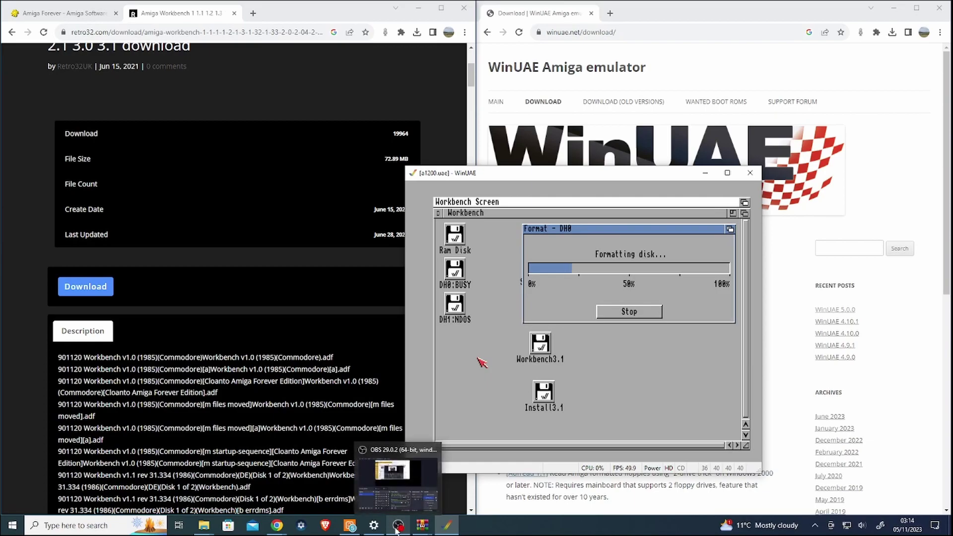
{"action": "left_click", "coordinate": [397, 529]}
{"action": "left_click", "coordinate": [771, 416]}
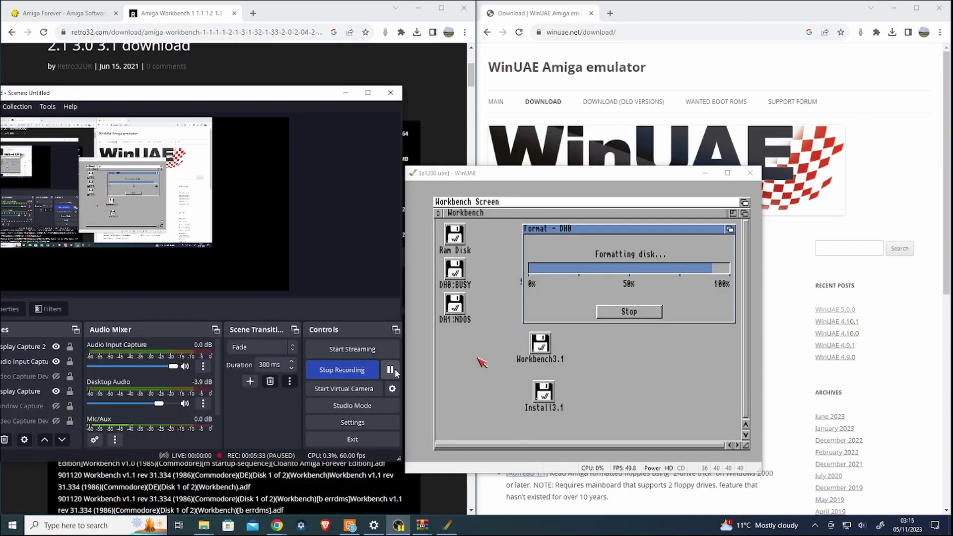
Step: Open the Format Disk dialog for the DH1:NDOS drive
{"action": "left_click", "coordinate": [391, 370]}
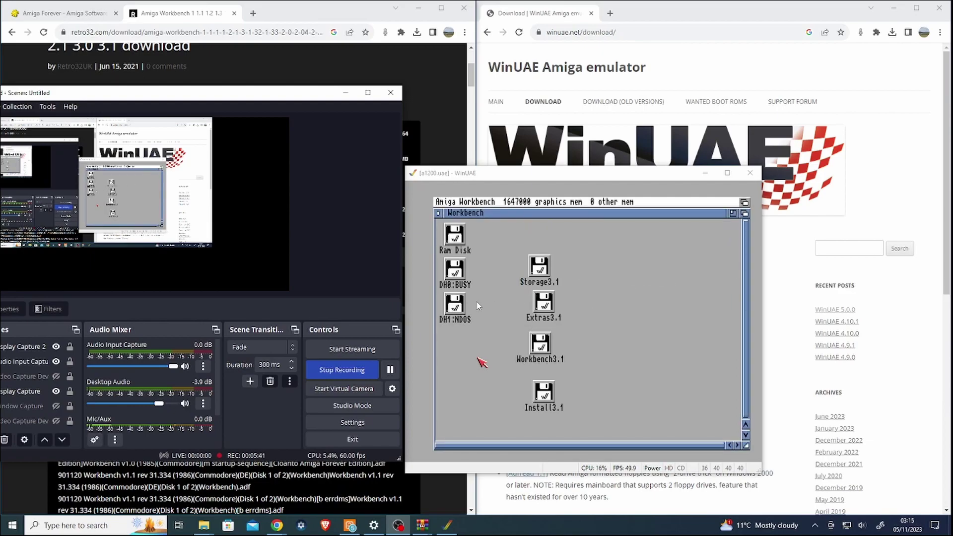
{"action": "left_click", "coordinate": [480, 331]}
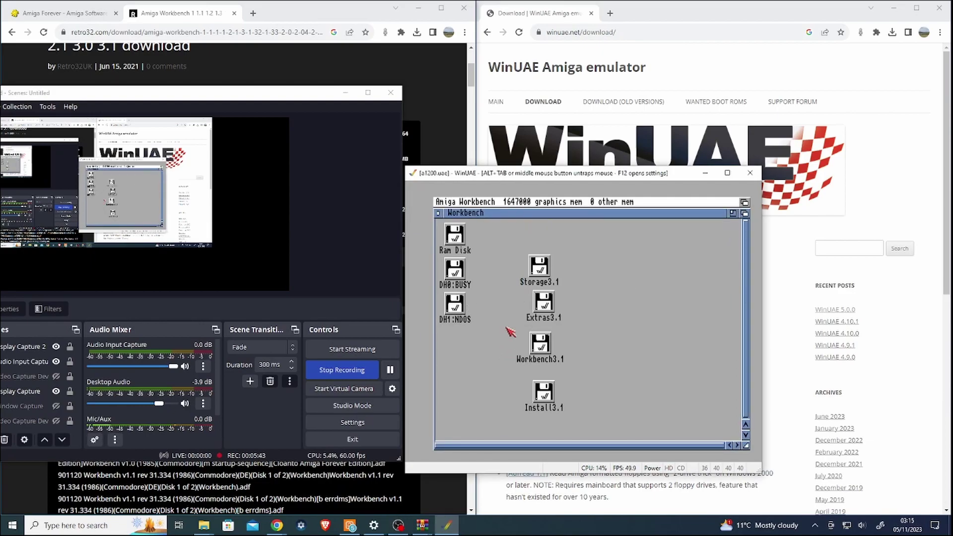
{"action": "left_click", "coordinate": [460, 305]}
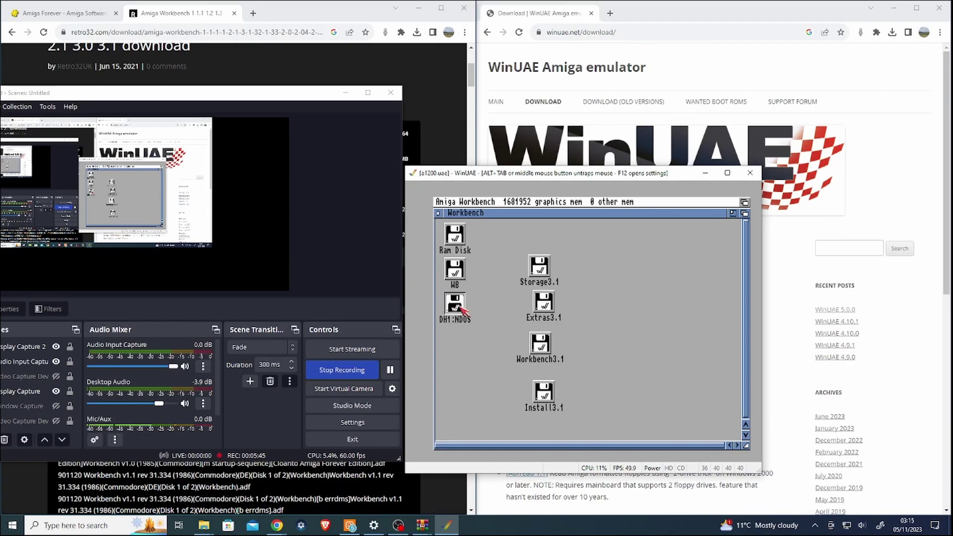
{"action": "right_click", "coordinate": [516, 202]}
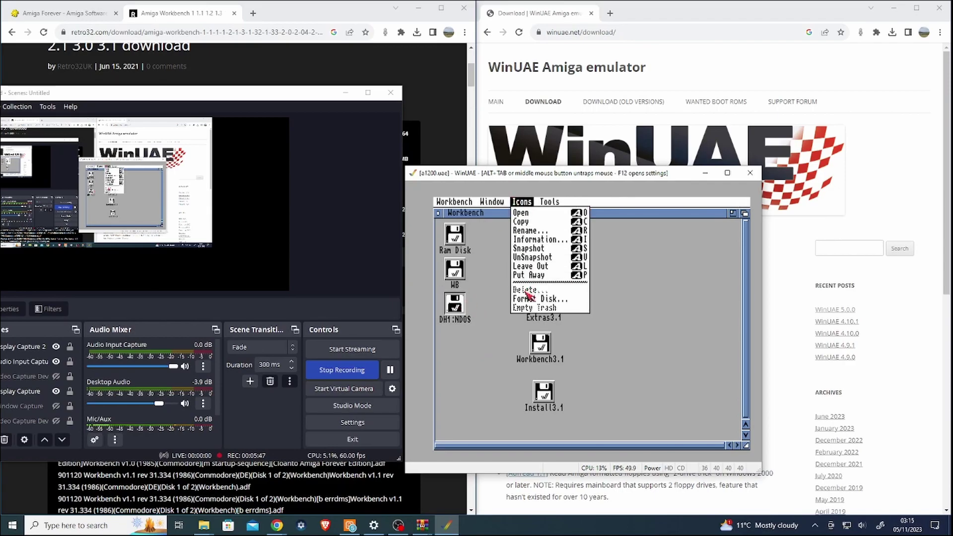
{"action": "right_click", "coordinate": [530, 298]}
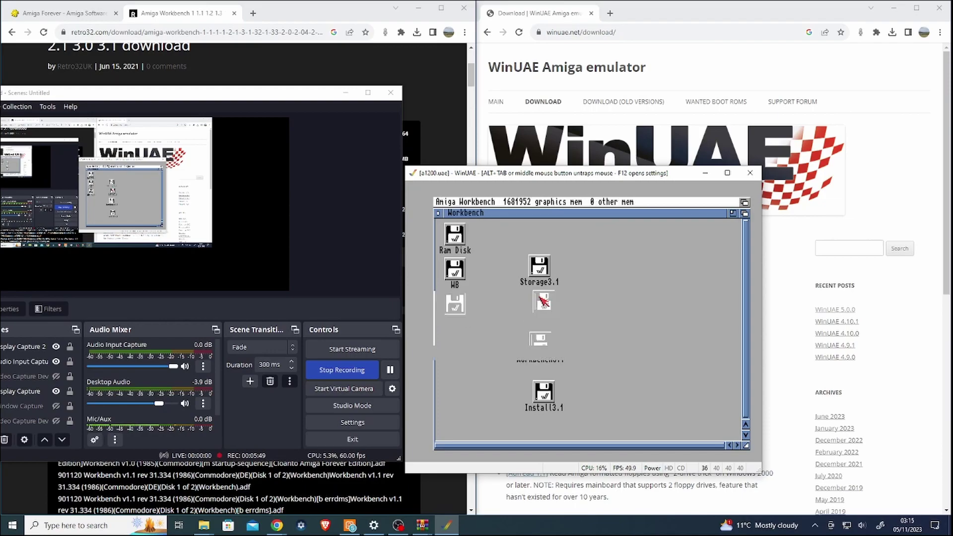
Step: Set the new volume name of DH1 to APPS and run a quick format, confirming the format requests
{"action": "left_click", "coordinate": [575, 272]}
{"action": "key", "text": "BackSpace"}
{"action": "key", "text": "BackSpace"}
{"action": "key", "text": "BackSpace"}
{"action": "key", "text": "BackSpace"}
{"action": "key", "text": "BackSpace"}
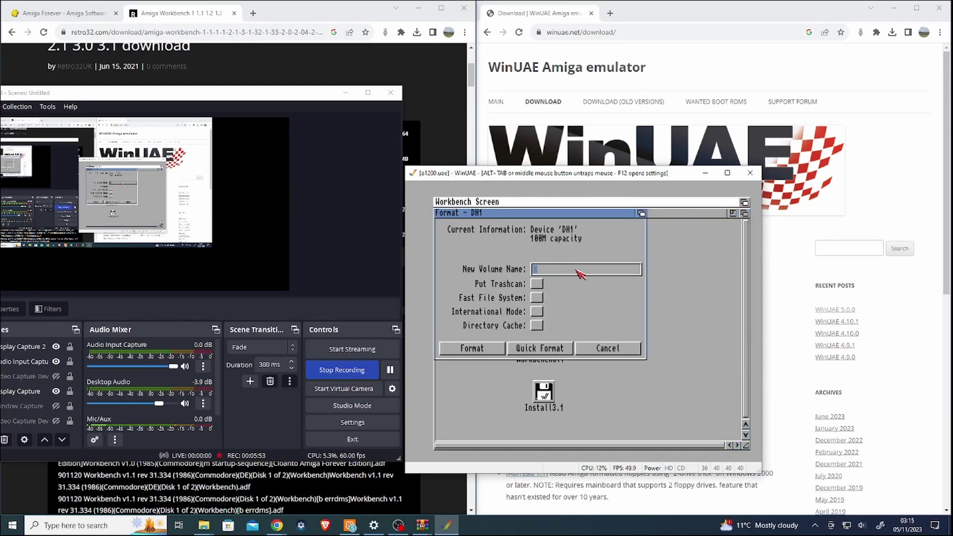
{"action": "type", "text": "APPS"}
{"action": "left_click", "coordinate": [561, 348]}
{"action": "left_click", "coordinate": [454, 291]}
{"action": "left_click", "coordinate": [454, 274]}
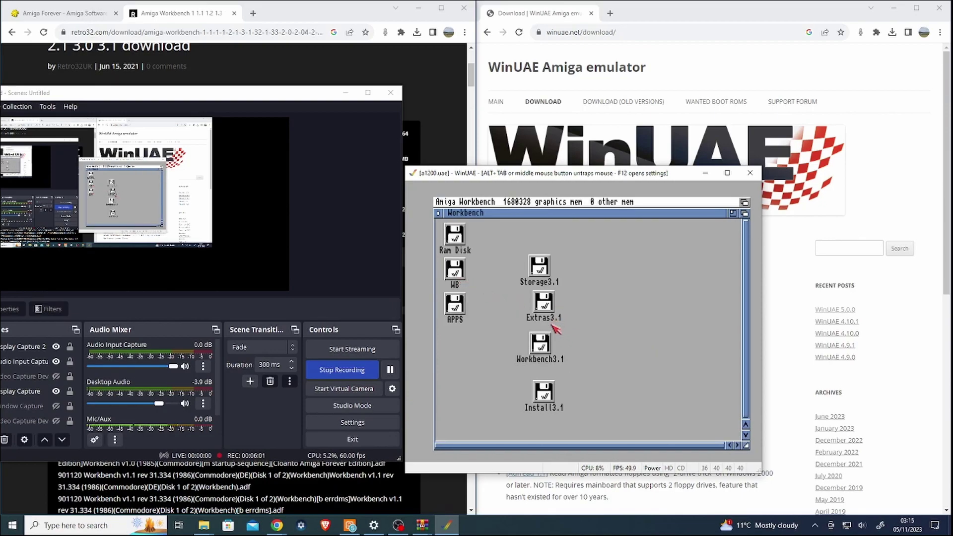
Step: Open the Install drawer on the Install3.1 disk and start the English installer
{"action": "double_click", "coordinate": [543, 392]}
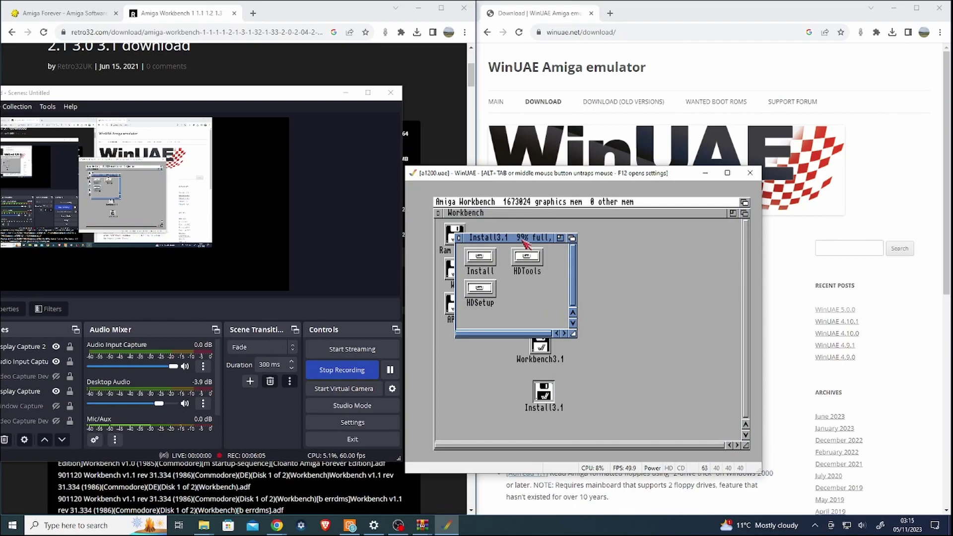
{"action": "left_click_drag", "start_coordinate": [526, 241], "coordinate": [643, 269]}
{"action": "double_click", "coordinate": [599, 288]}
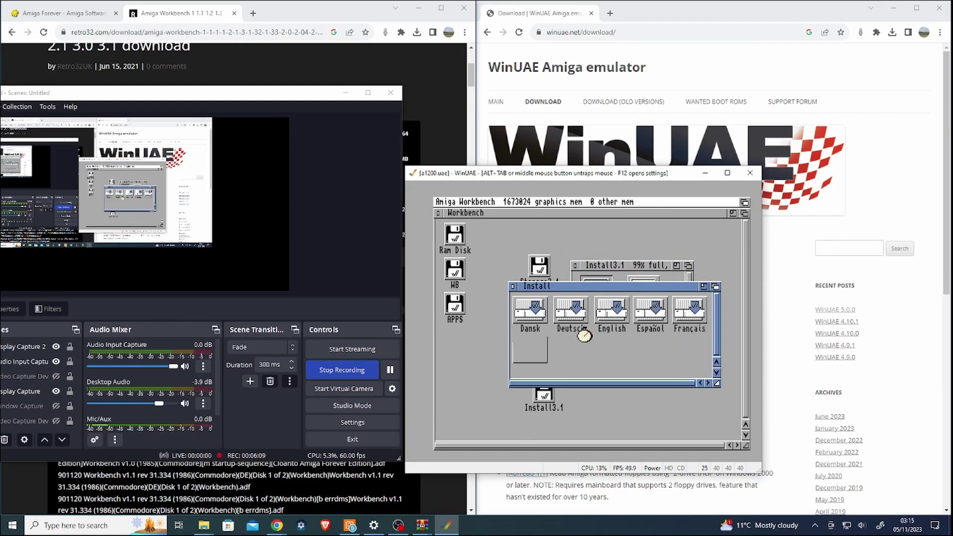
{"action": "double_click", "coordinate": [618, 312]}
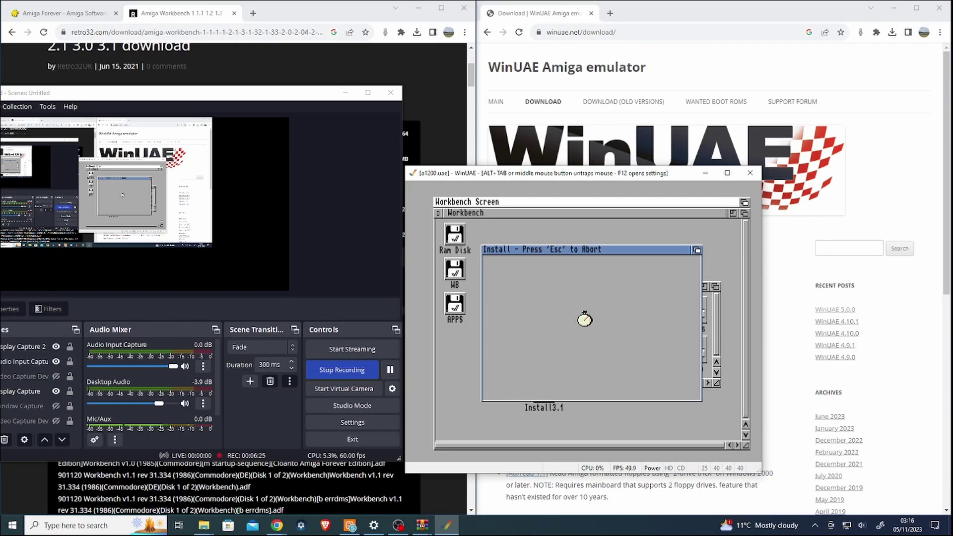
Step: Look over the emulator's floppy drive settings, return to the emulation and abort the running installation
{"action": "key", "text": "F12"}
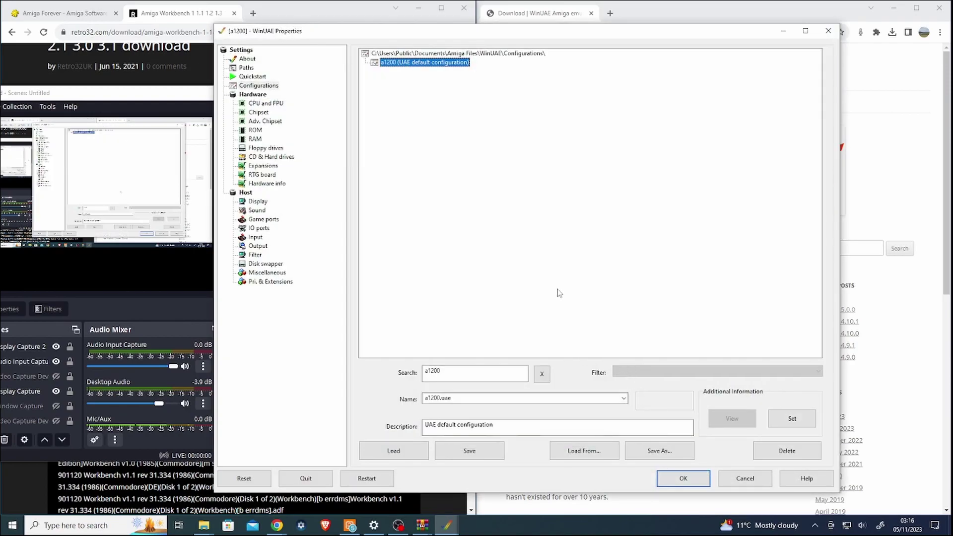
{"action": "left_click", "coordinate": [268, 148]}
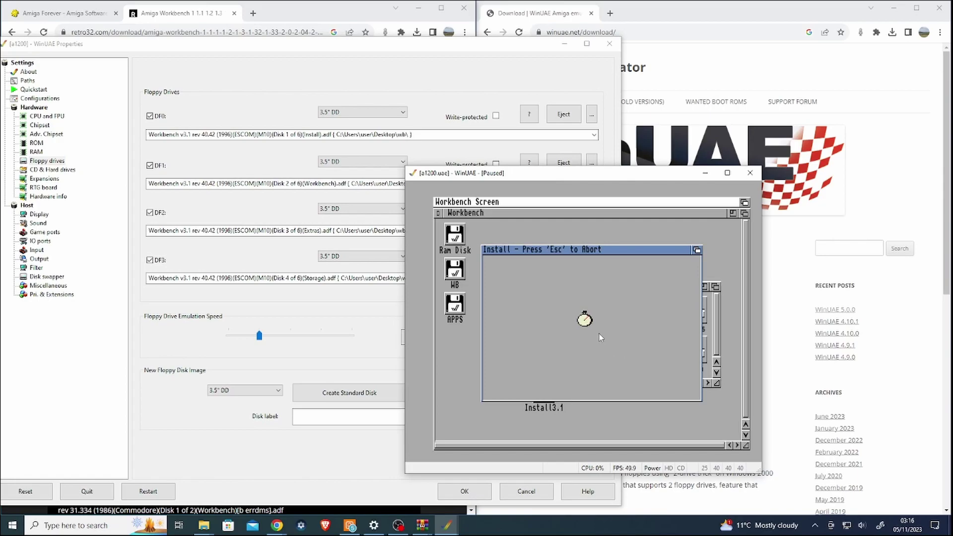
{"action": "left_click", "coordinate": [468, 491]}
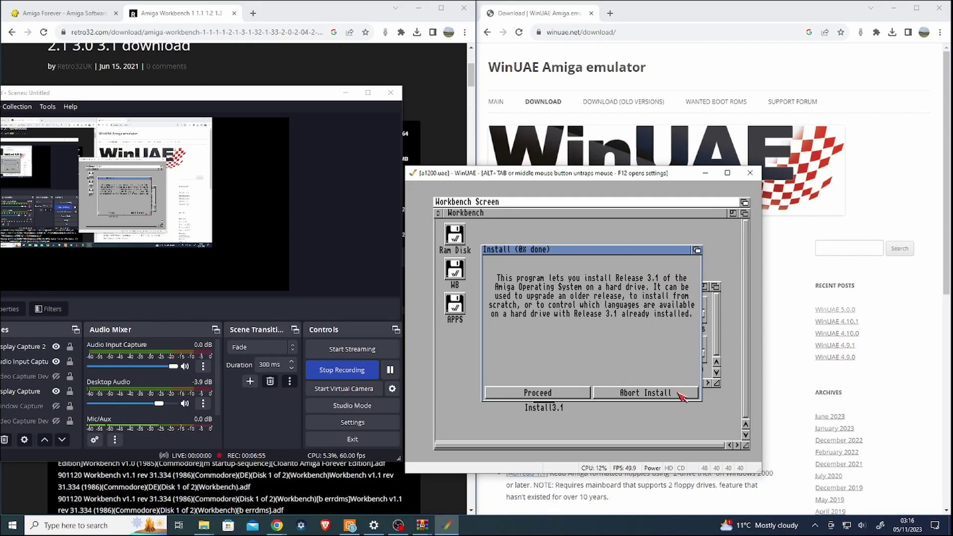
{"action": "left_click", "coordinate": [672, 392]}
{"action": "left_click", "coordinate": [584, 387]}
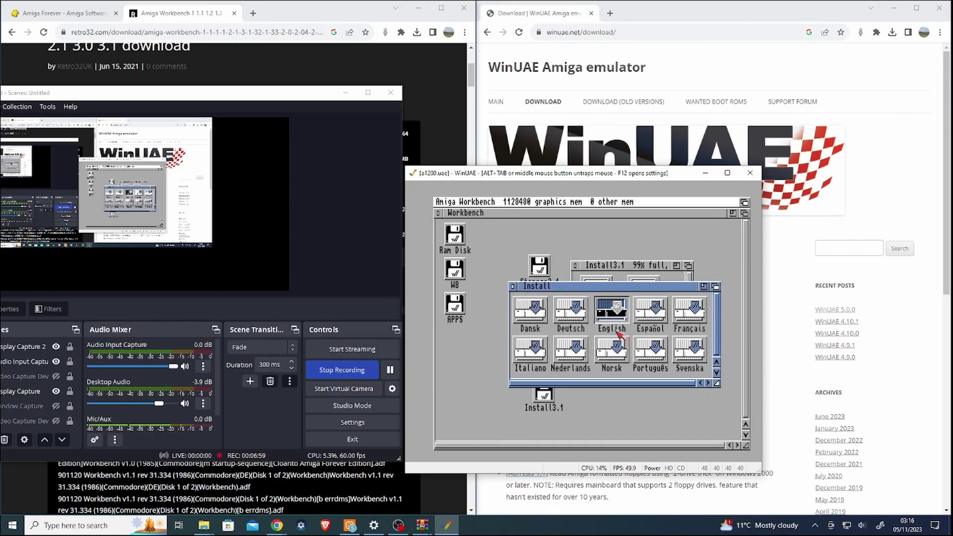
Step: Set the floppy drive emulation speed to 800% in the emulator settings and apply it
{"action": "key", "text": "F12"}
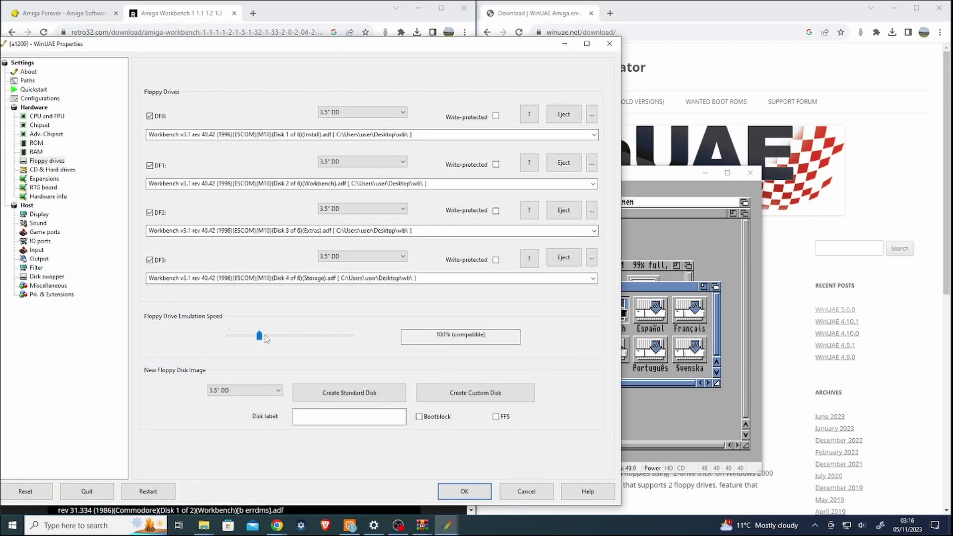
{"action": "left_click_drag", "start_coordinate": [265, 335], "coordinate": [352, 337]}
{"action": "left_click", "coordinate": [465, 492]}
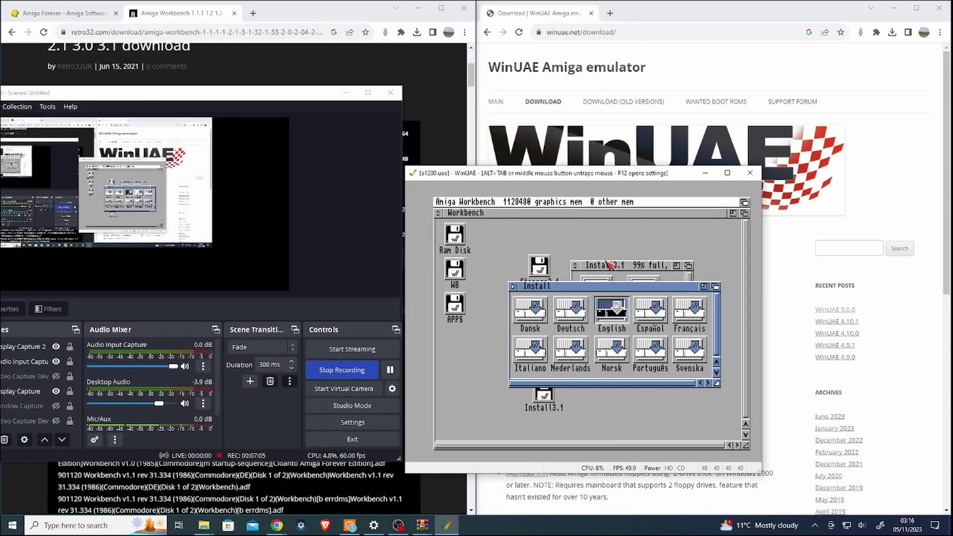
Step: Start the English installer again, then reset the emulated Amiga from the emulator settings
{"action": "double_click", "coordinate": [616, 310]}
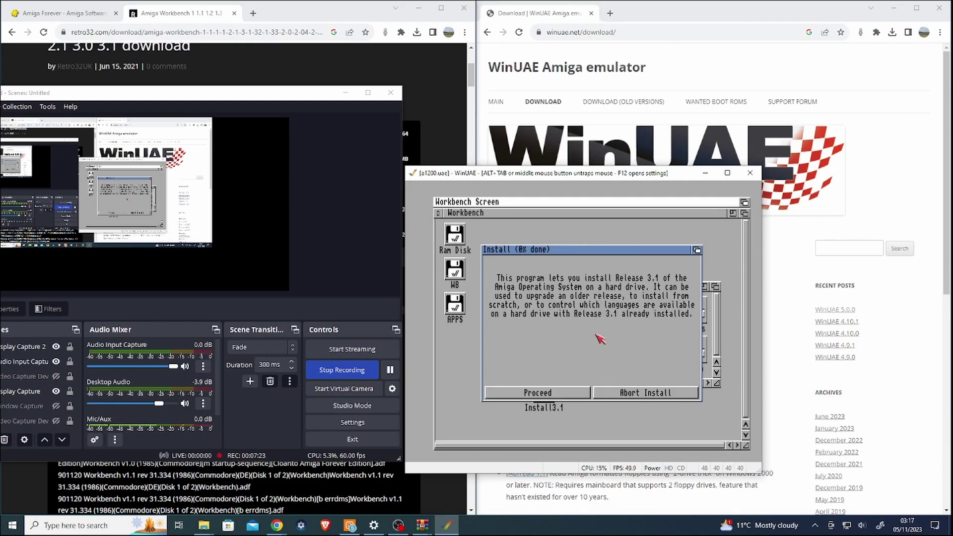
{"action": "key", "text": "F12"}
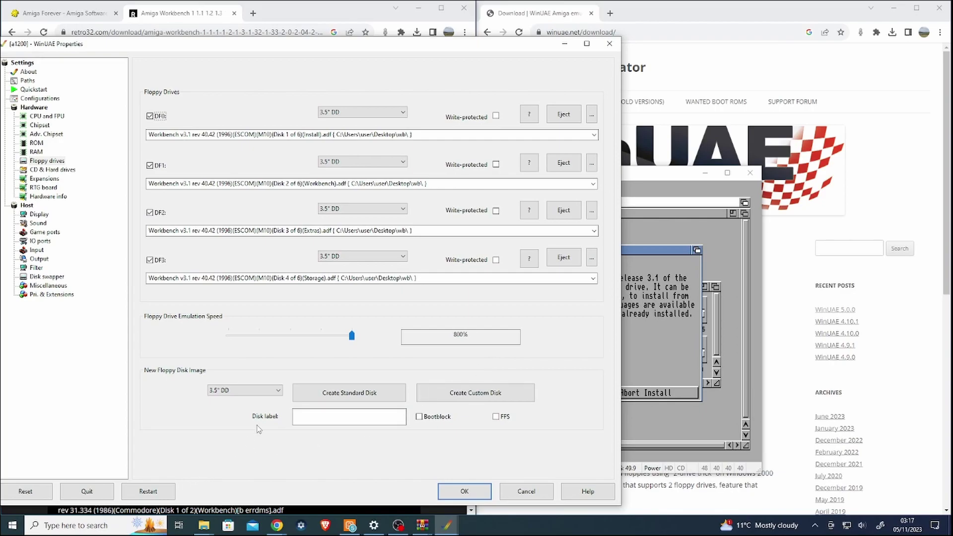
{"action": "left_click", "coordinate": [42, 494]}
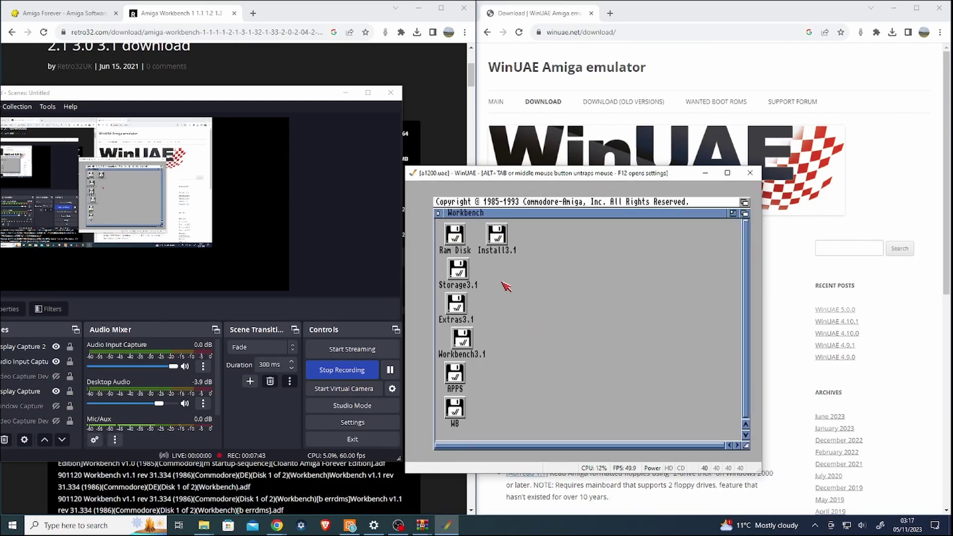
Step: Launch the English installer from the Install drawer of the Install3.1 disk on the rebooted Workbench
{"action": "double_click", "coordinate": [500, 247]}
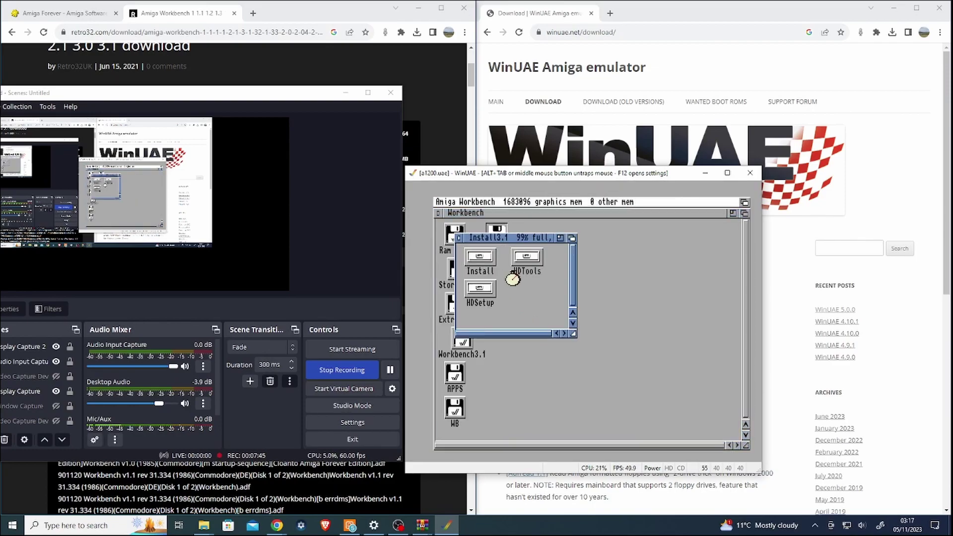
{"action": "double_click", "coordinate": [480, 259]}
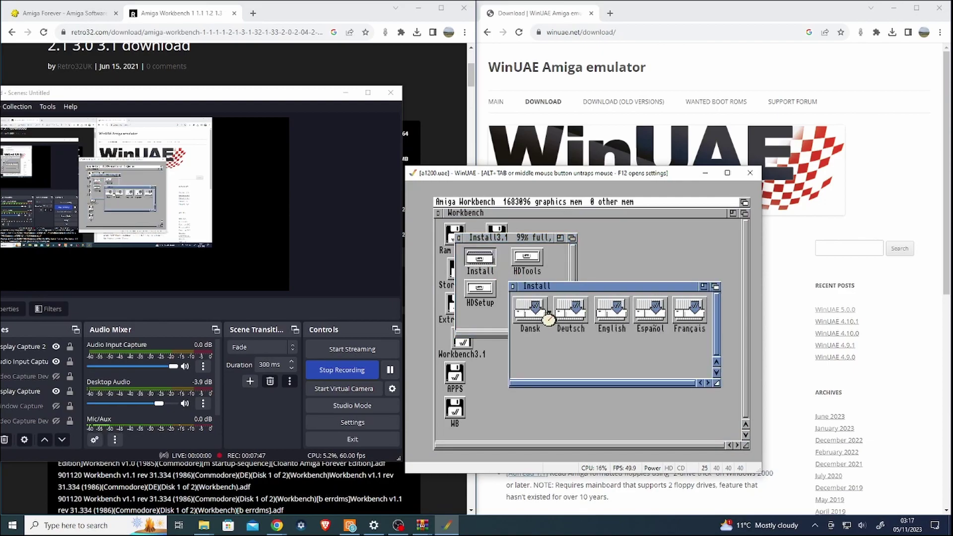
{"action": "double_click", "coordinate": [605, 311]}
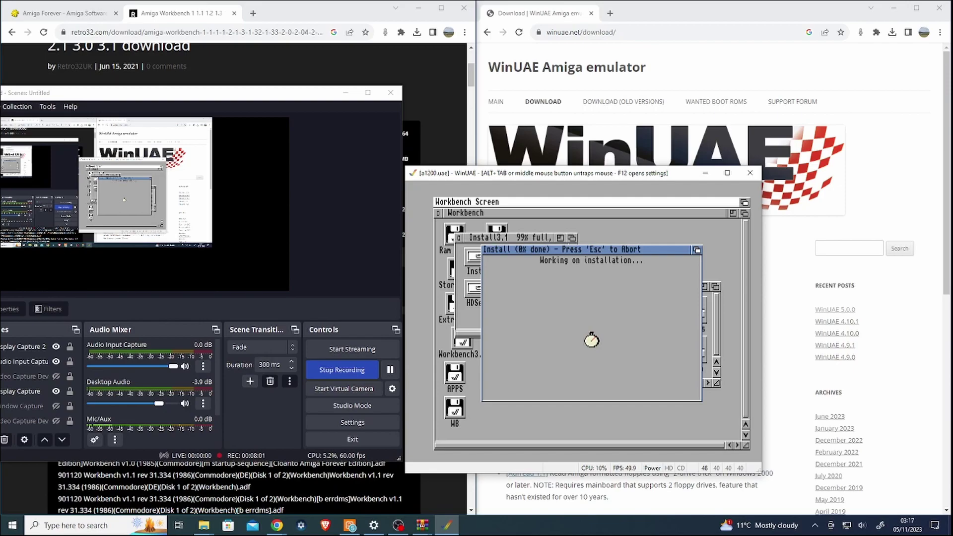
Step: Proceed past the introduction and choose a complete Install Release 3.1 in Novice User mode
{"action": "left_click", "coordinate": [570, 394]}
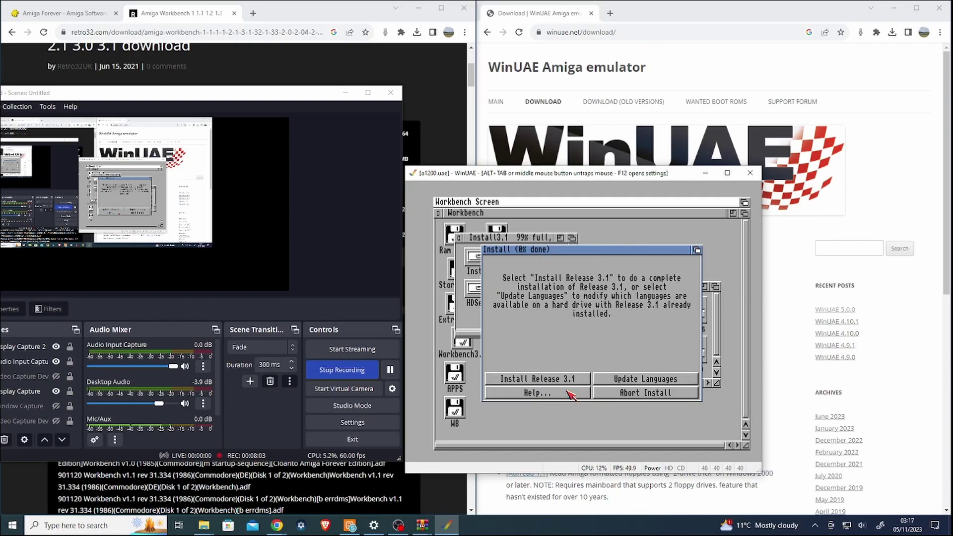
{"action": "left_click", "coordinate": [566, 383]}
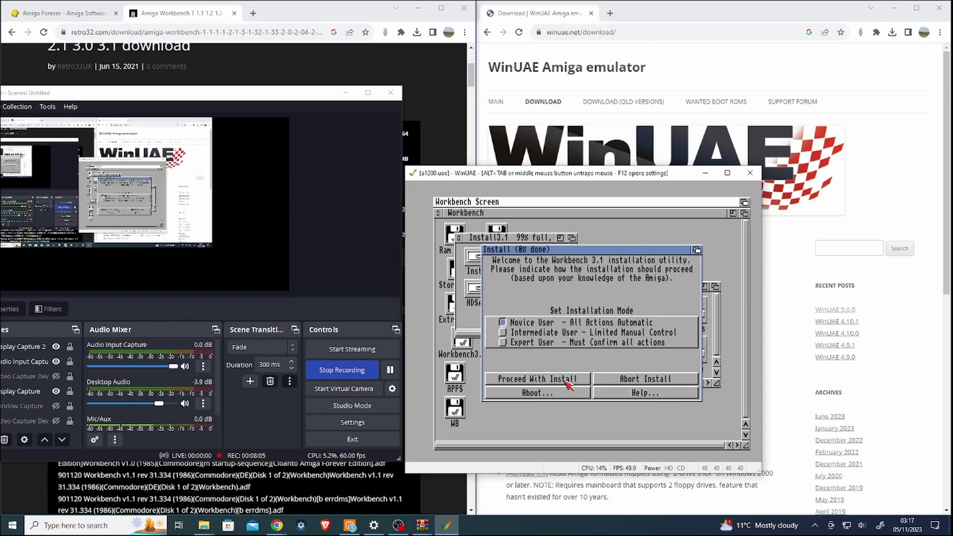
{"action": "left_click", "coordinate": [567, 382]}
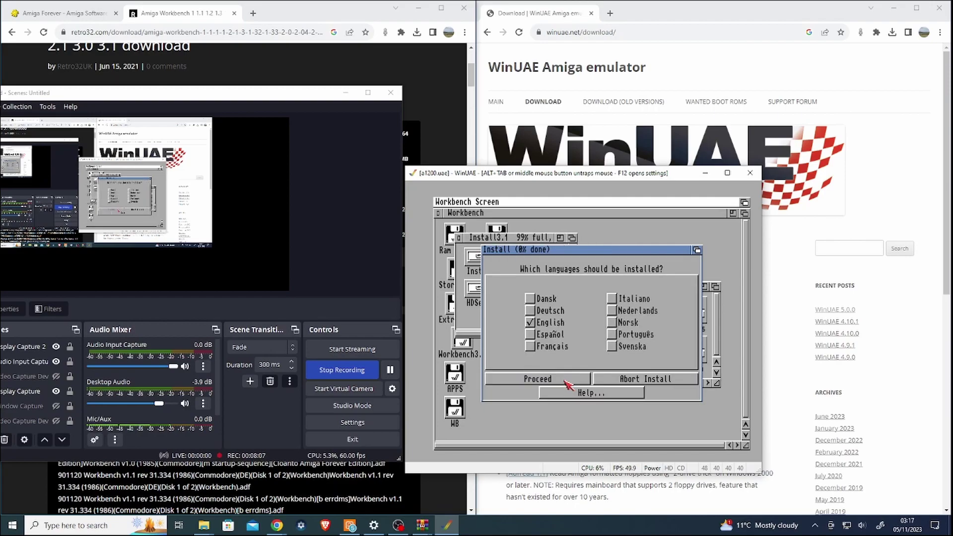
Step: Keep English as the installed language, select no printer drivers and proceed past the keymap selection
{"action": "left_click", "coordinate": [568, 382]}
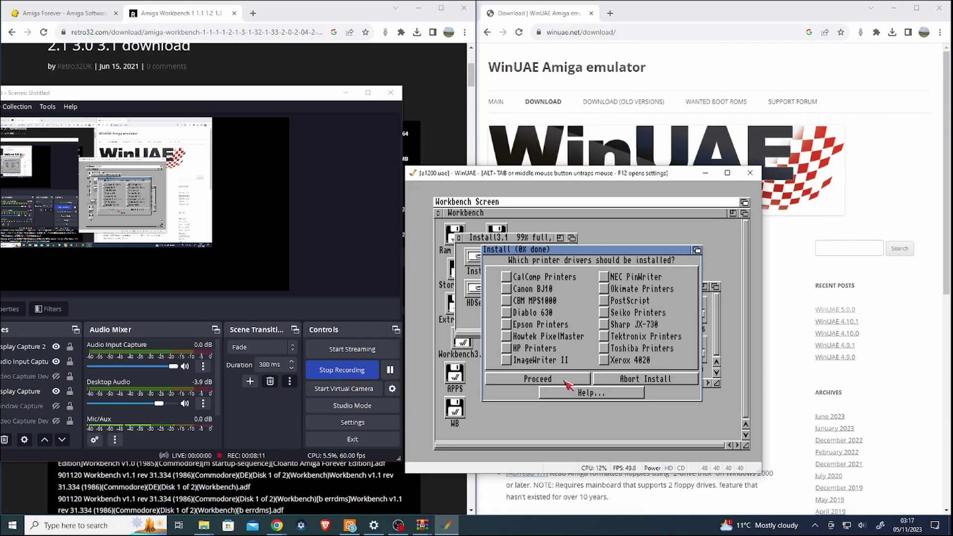
{"action": "left_click", "coordinate": [567, 382]}
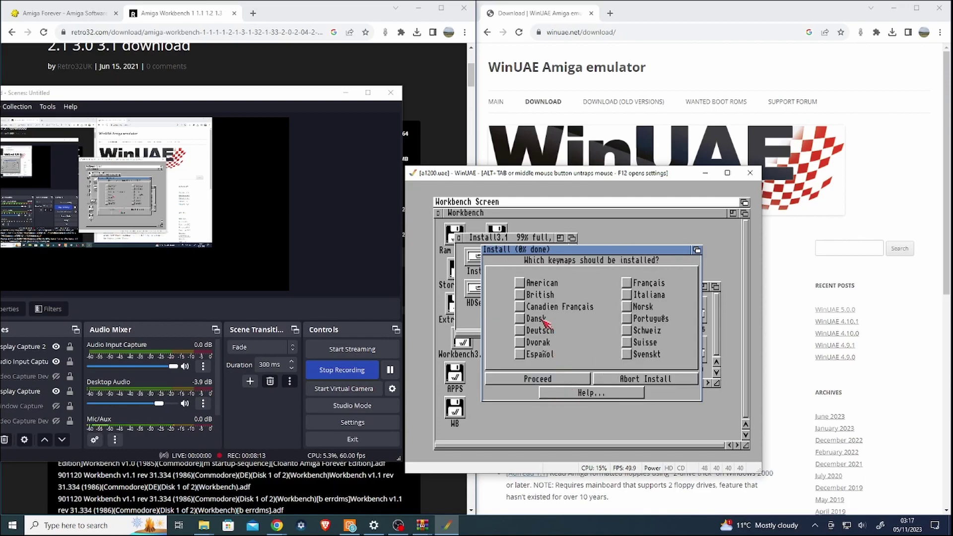
{"action": "left_click", "coordinate": [546, 375]}
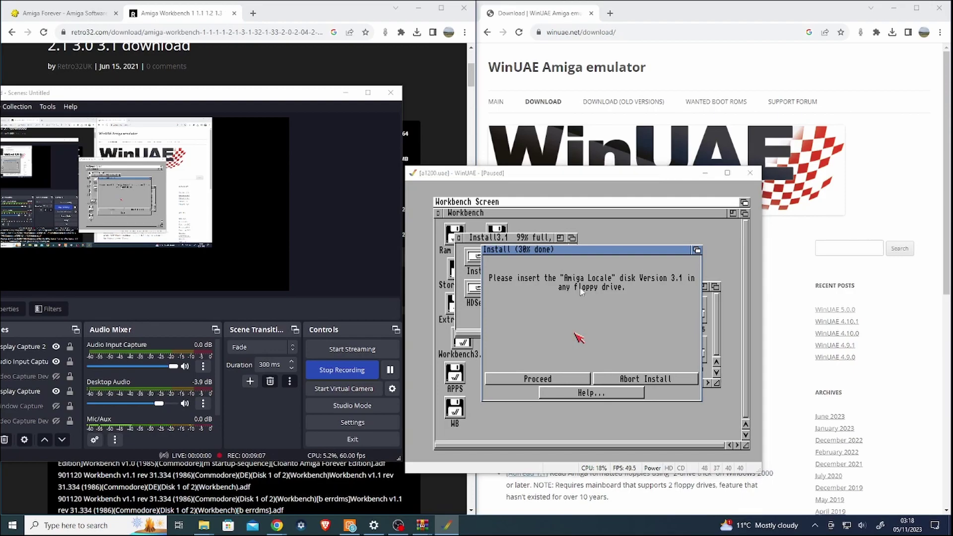
Step: Insert the Workbench v3.1 Disk 5 of 6 (Locale) image in DF0 and continue the installation
{"action": "key", "text": "F12"}
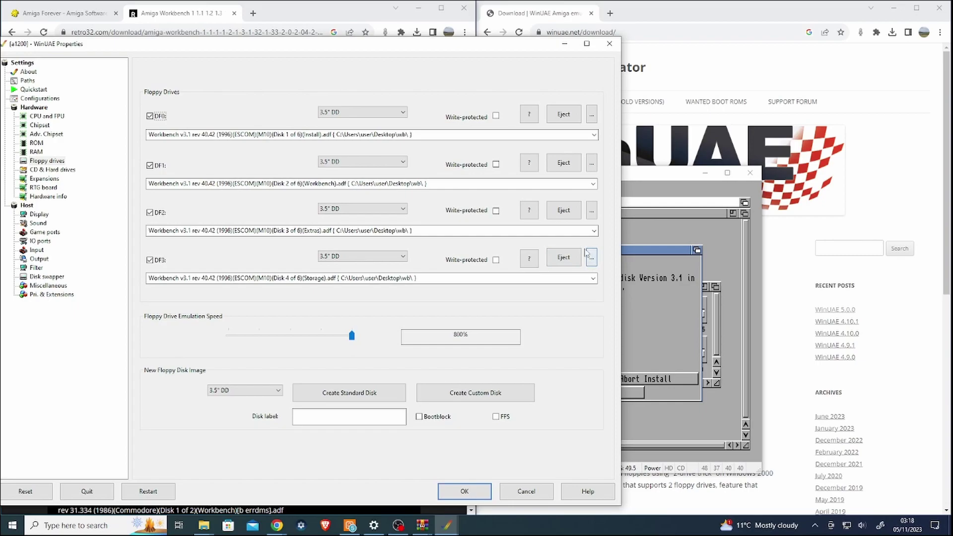
{"action": "left_click", "coordinate": [591, 115]}
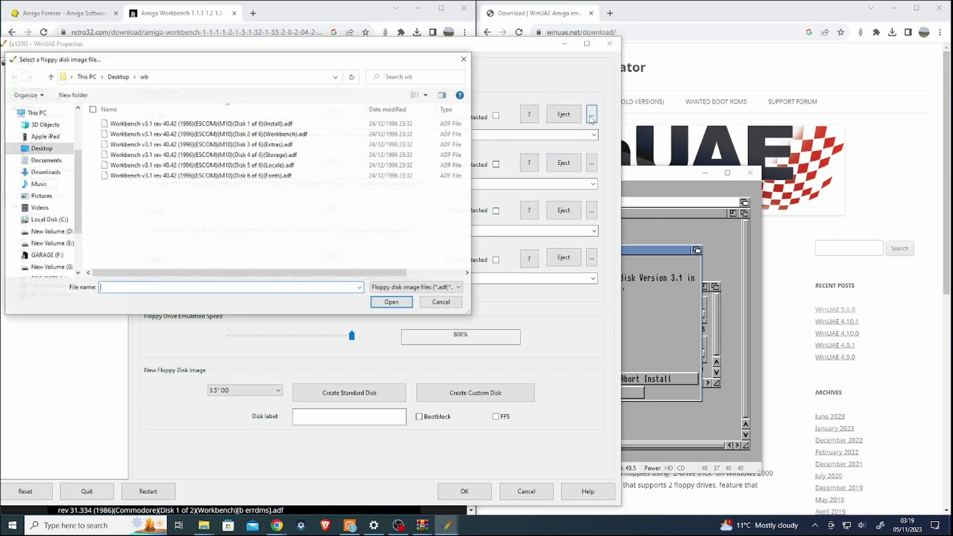
{"action": "double_click", "coordinate": [354, 167]}
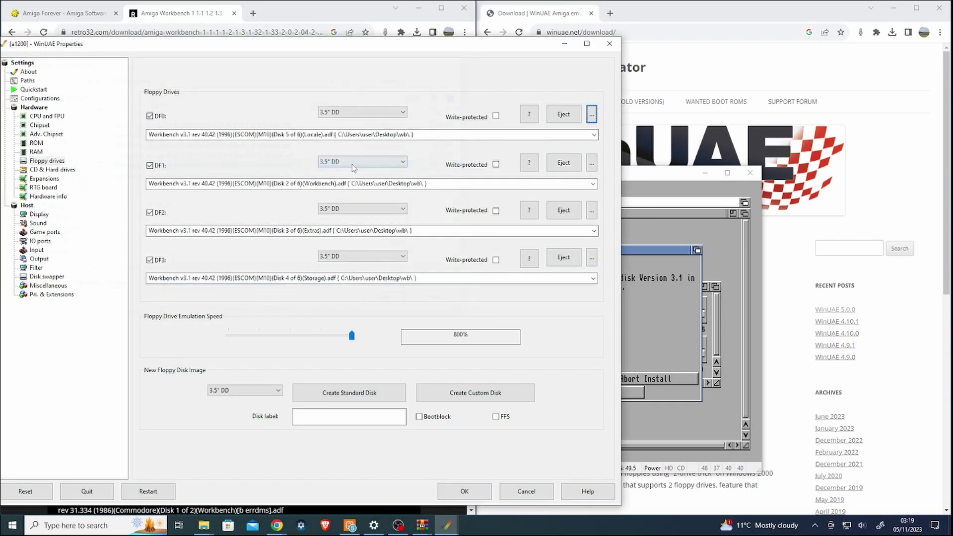
{"action": "left_click", "coordinate": [464, 492]}
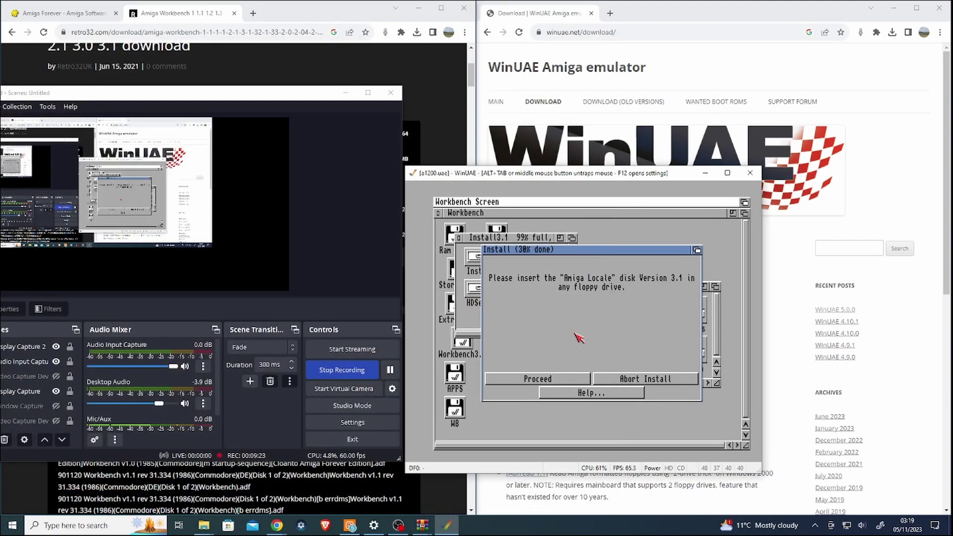
{"action": "left_click", "coordinate": [554, 381]}
{"action": "left_click", "coordinate": [553, 382]}
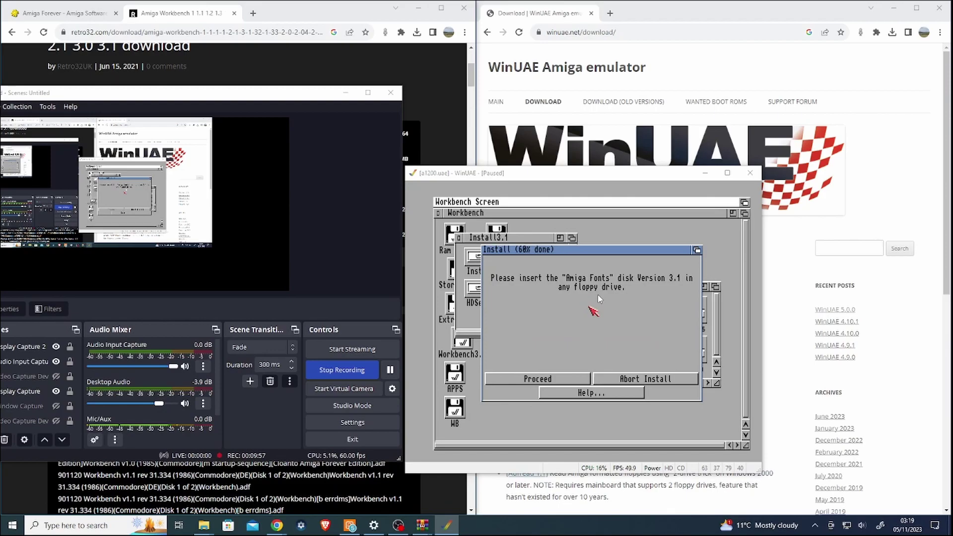
Step: Insert the Workbench v3.1 Disk 6 of 6 (Fonts) image in DF0 and continue the installation
{"action": "key", "text": "F12"}
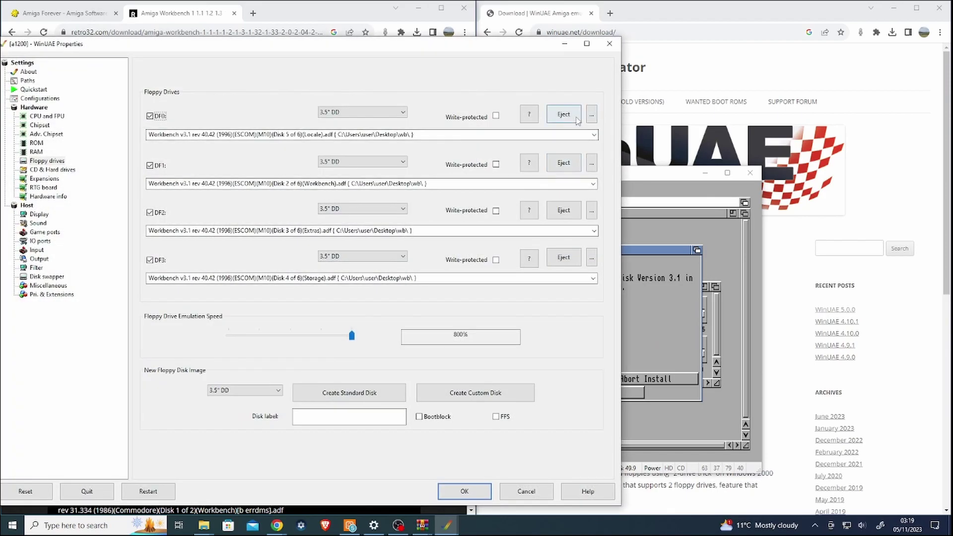
{"action": "left_click", "coordinate": [591, 115]}
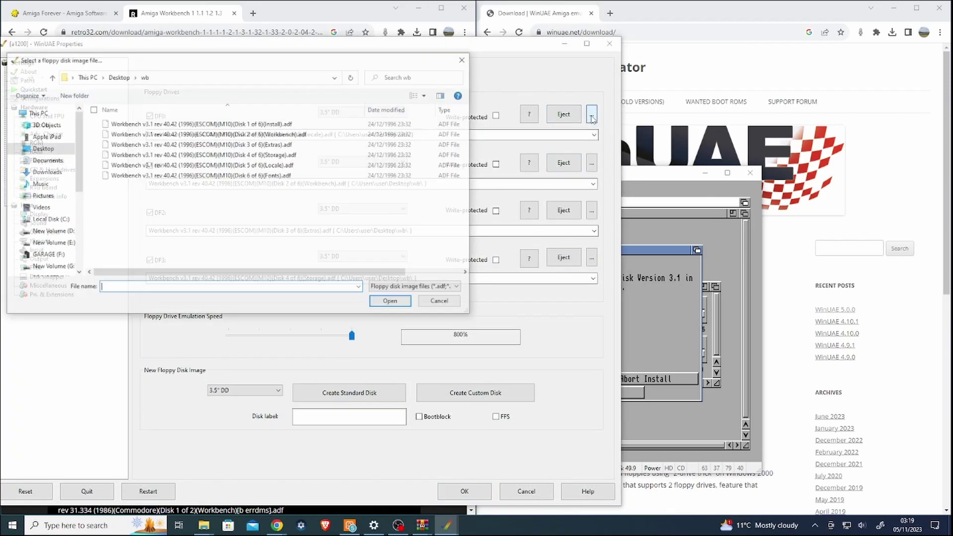
{"action": "double_click", "coordinate": [305, 179]}
{"action": "left_click", "coordinate": [471, 491]}
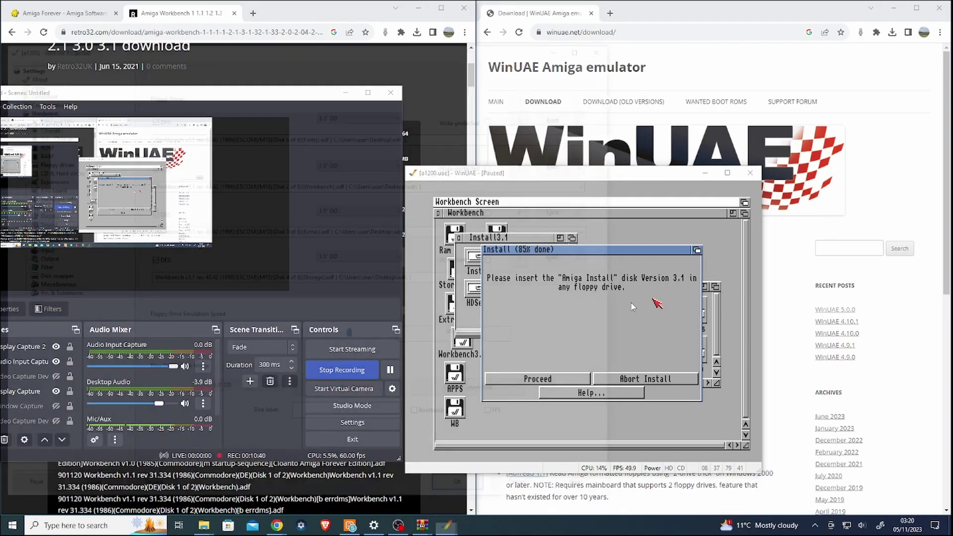
Step: Insert the Workbench v3.1 Disk 1 of 6 (Install) image in DF0 and let the installation finish
{"action": "key", "text": "F12"}
{"action": "left_click", "coordinate": [592, 115]}
{"action": "left_click_drag", "start_coordinate": [372, 158], "coordinate": [330, 127]}
{"action": "key", "text": "Return"}
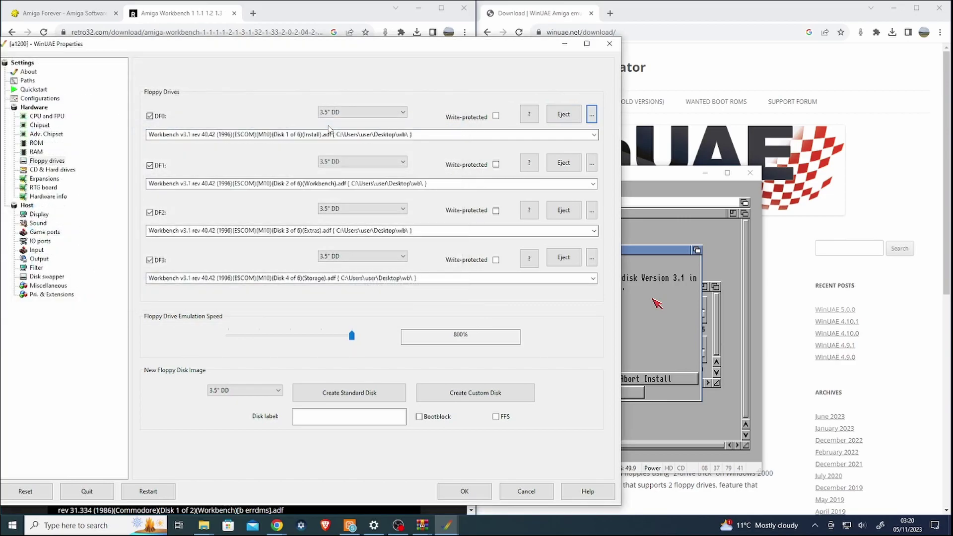
{"action": "left_click", "coordinate": [464, 492]}
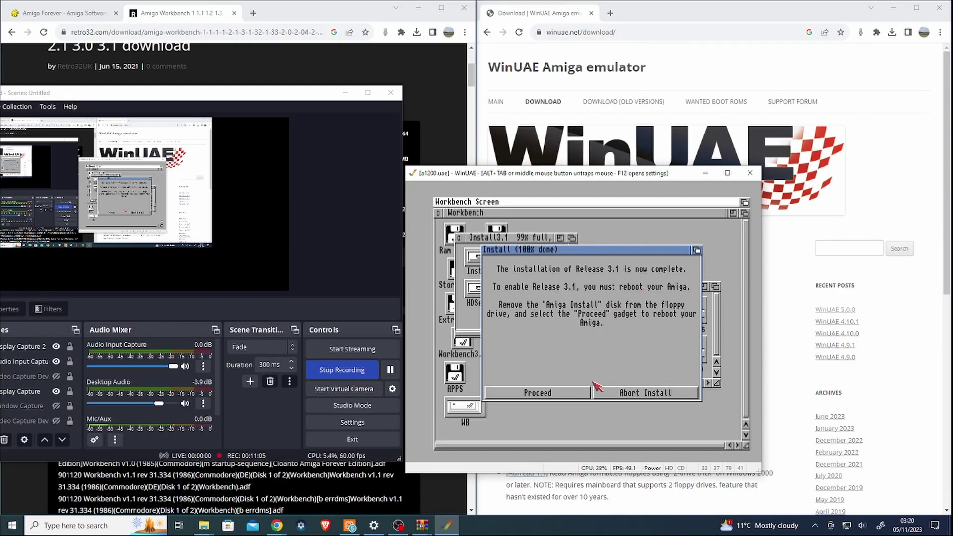
Step: Proceed with the installer's final reboot and eject the disk images from DF0, DF1, DF2 and DF3
{"action": "left_click", "coordinate": [580, 394]}
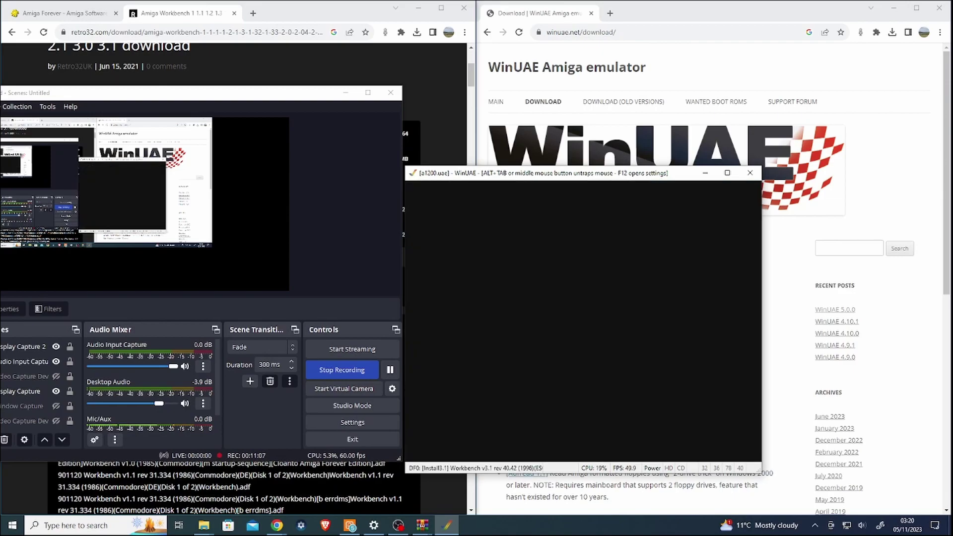
{"action": "key", "text": "F12"}
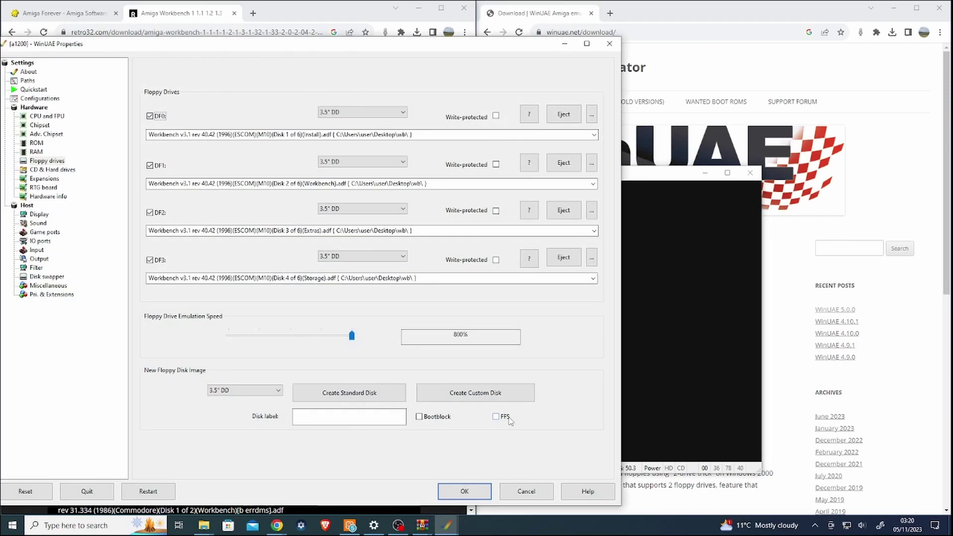
{"action": "left_click", "coordinate": [563, 114]}
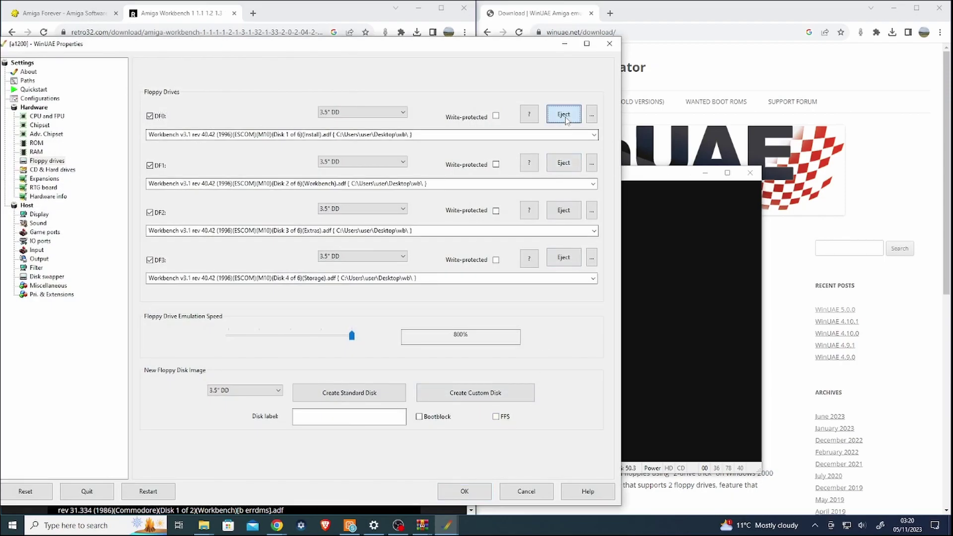
{"action": "left_click", "coordinate": [564, 163]}
{"action": "left_click", "coordinate": [564, 210]}
{"action": "left_click", "coordinate": [564, 257]}
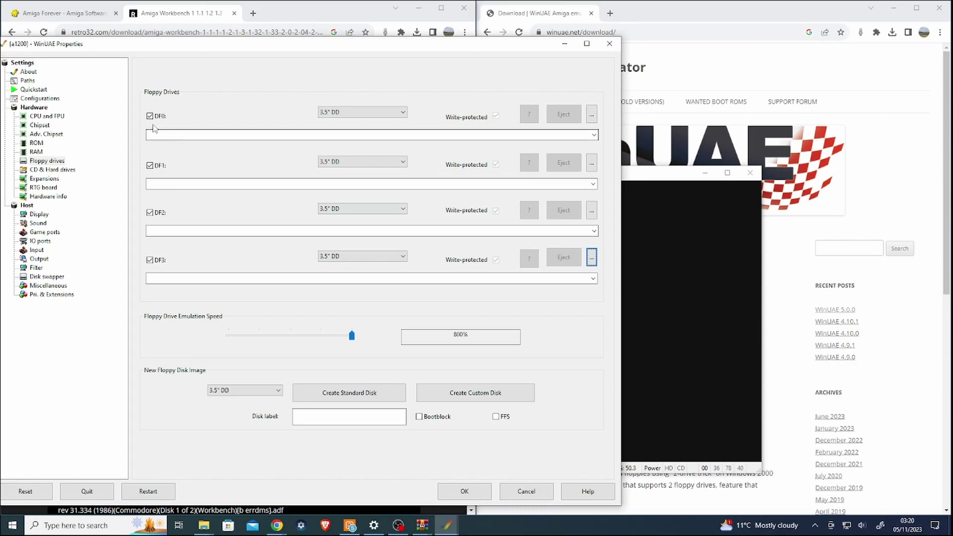
Step: Save the a1200 configuration, resume the emulation and cancel the DF0 disk request
{"action": "left_click", "coordinate": [54, 100]}
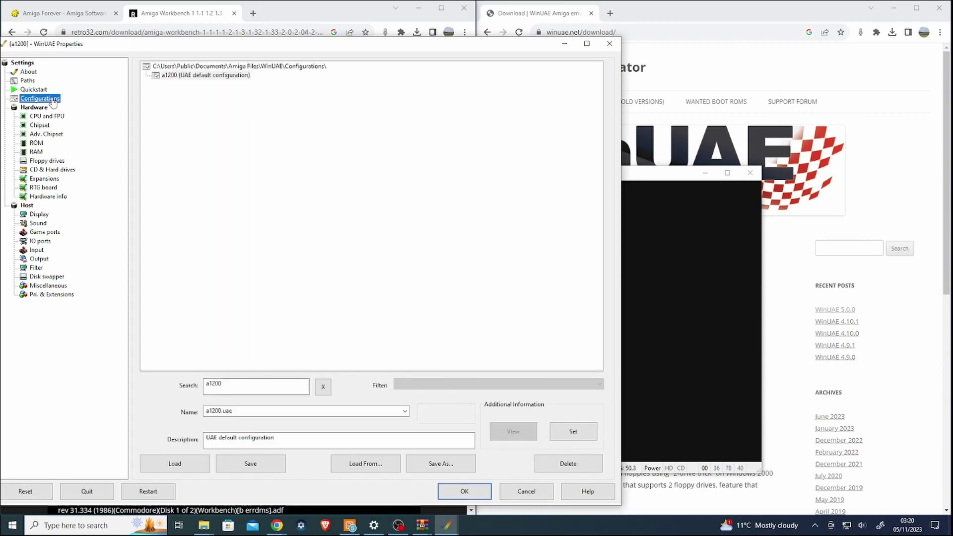
{"action": "left_click", "coordinate": [258, 469]}
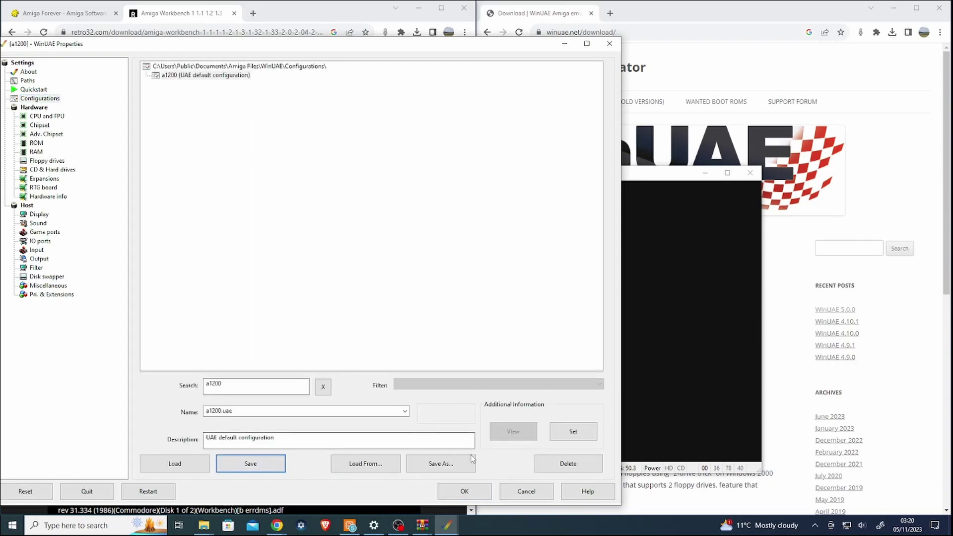
{"action": "left_click", "coordinate": [484, 492]}
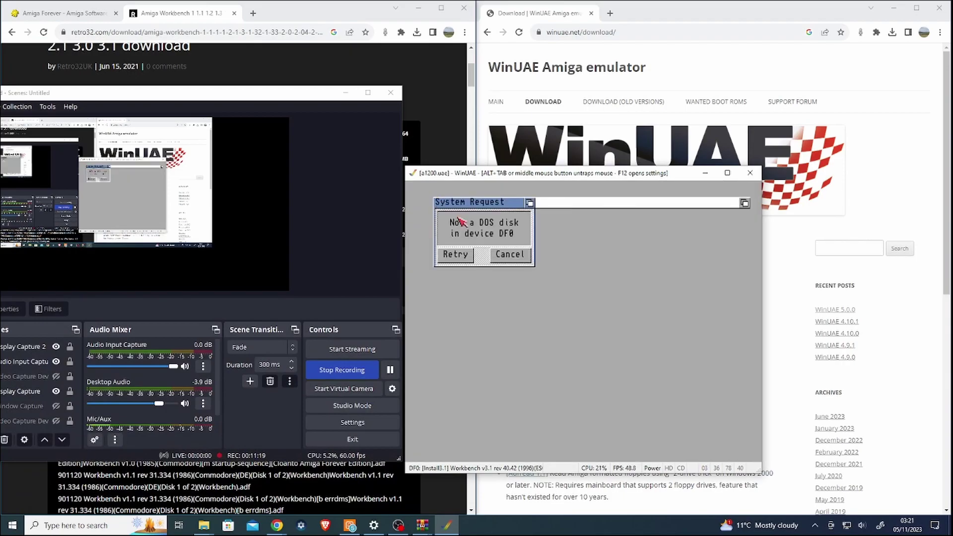
{"action": "left_click", "coordinate": [519, 259]}
{"action": "left_click", "coordinate": [518, 259]}
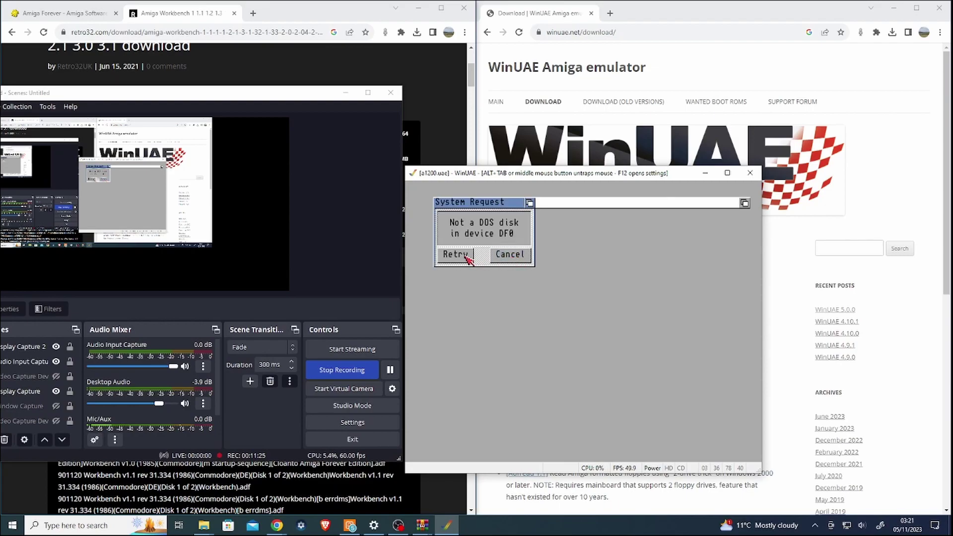
Step: Disable floppy drives DF0 to DF3 in the emulator settings and cancel the DF0 disk request again
{"action": "key", "text": "F12"}
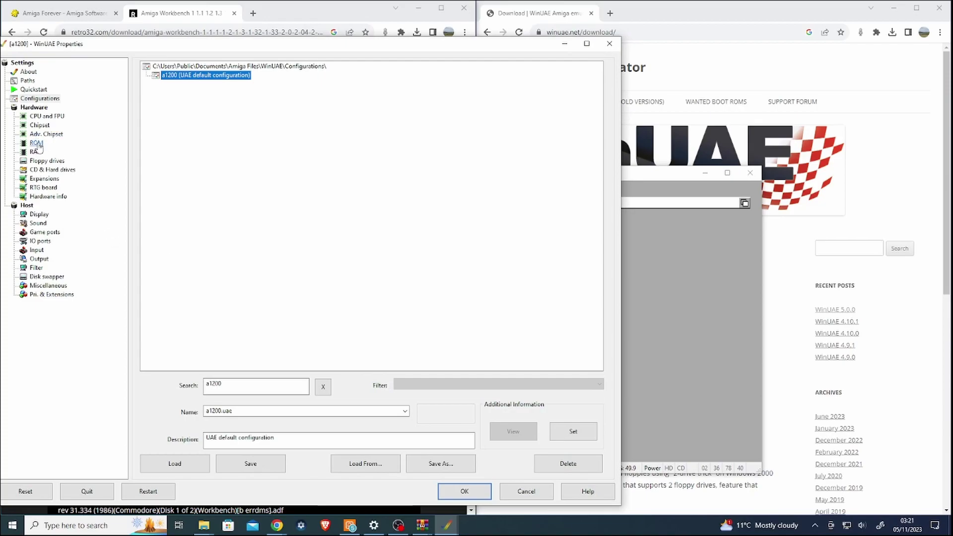
{"action": "left_click", "coordinate": [48, 160]}
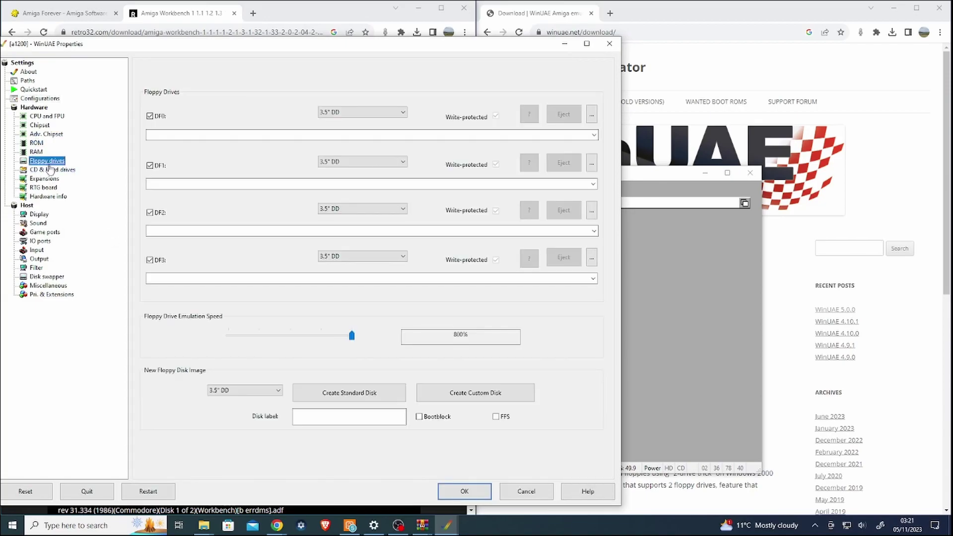
{"action": "left_click", "coordinate": [149, 116]}
{"action": "left_click", "coordinate": [150, 165]}
{"action": "left_click", "coordinate": [150, 212]}
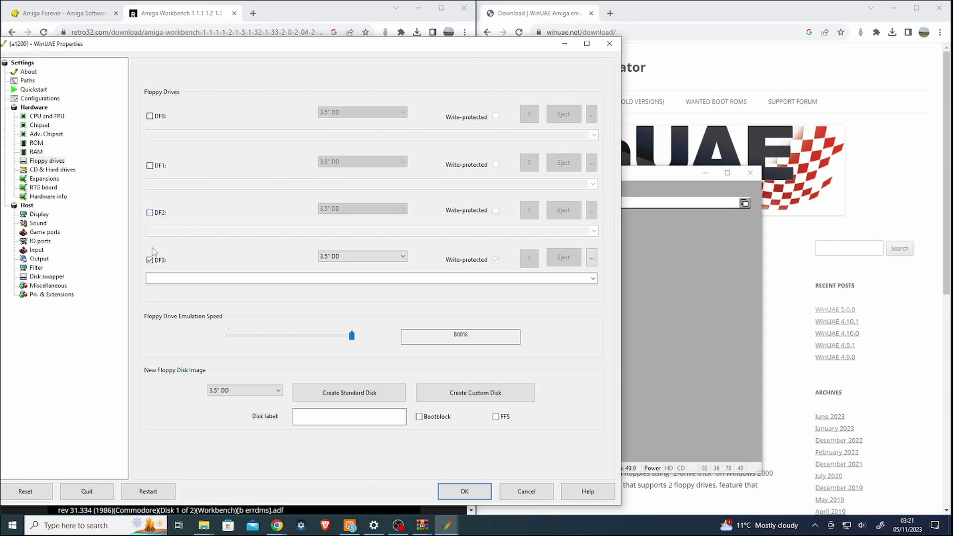
{"action": "left_click", "coordinate": [150, 260]}
{"action": "left_click", "coordinate": [465, 491]}
{"action": "left_click", "coordinate": [522, 255]}
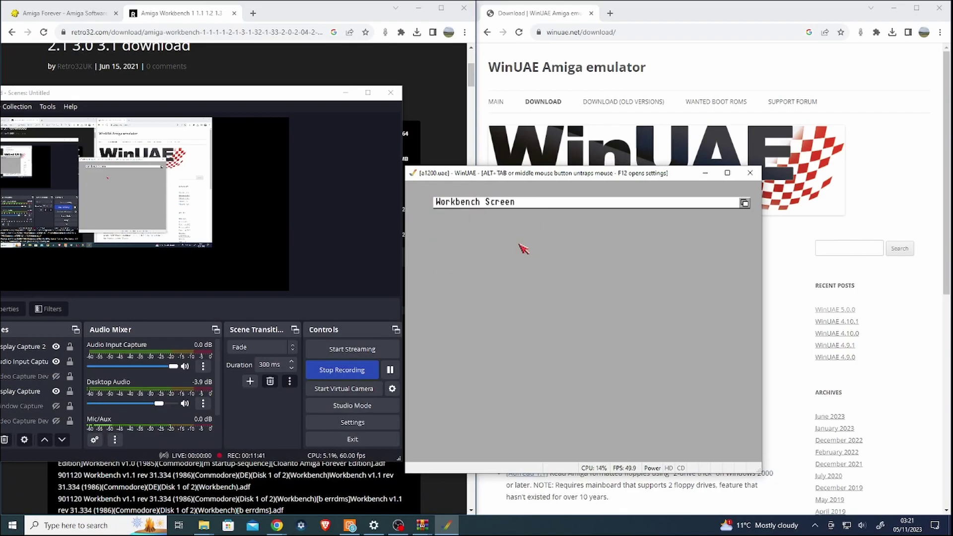
Step: Reset the emulated Amiga from the settings to boot Workbench with all floppy drives disabled
{"action": "key", "text": "F12"}
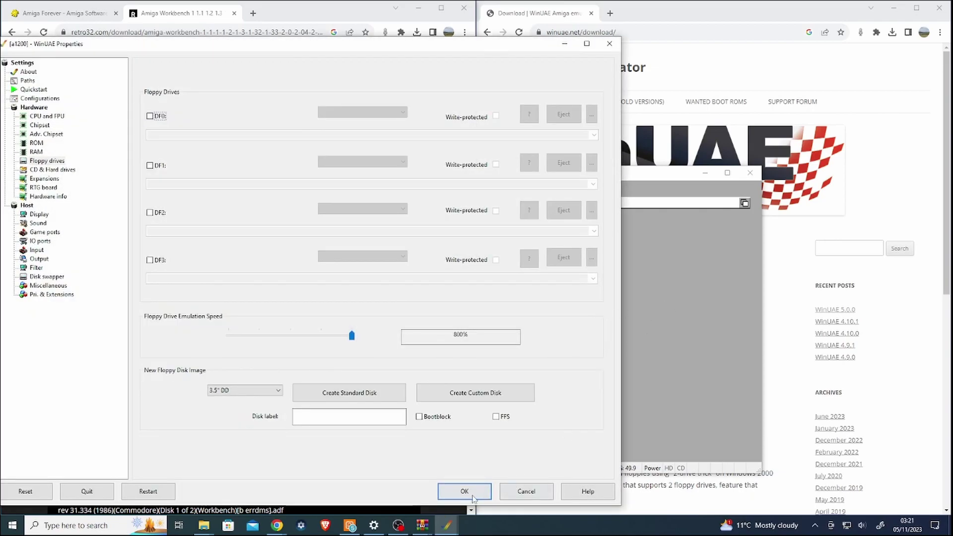
{"action": "left_click", "coordinate": [470, 497]}
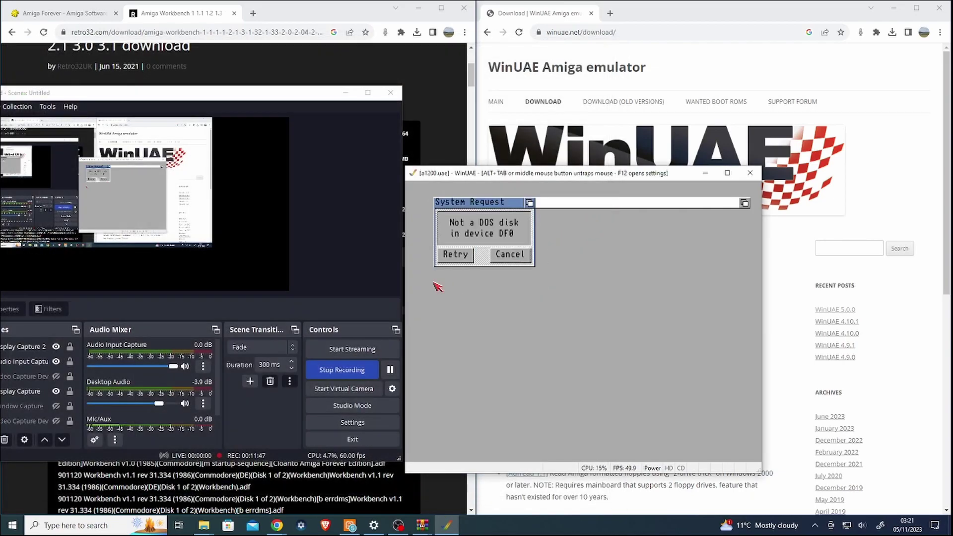
{"action": "key", "text": "F12"}
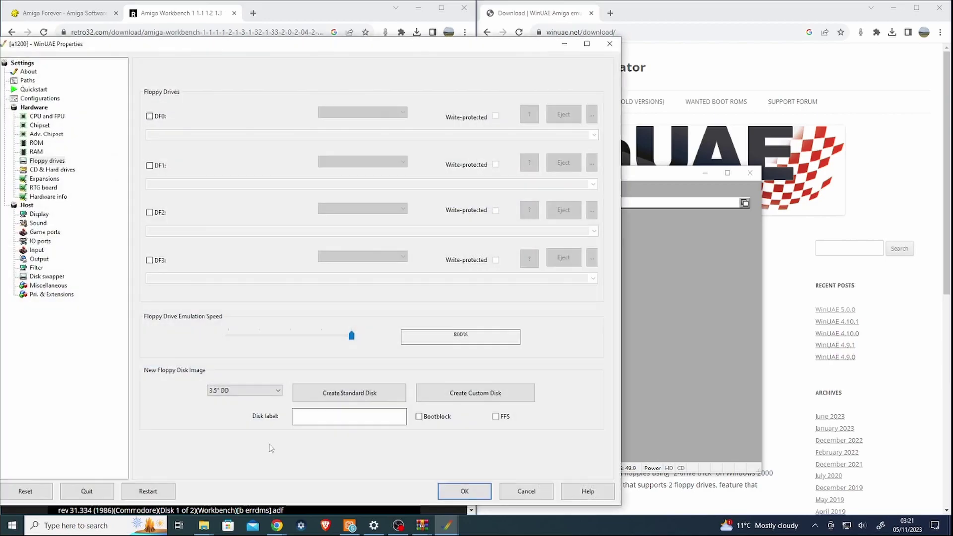
{"action": "left_click", "coordinate": [41, 492]}
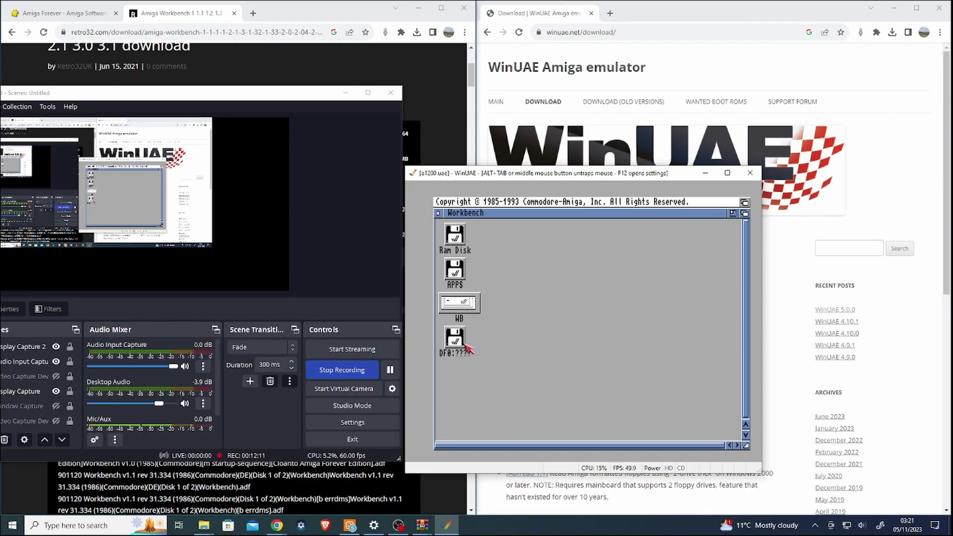
Step: Enable DF0 with the Workbench v3.1 Disk 3 of 6 (Extras) image and try to open the DF0 disk
{"action": "key", "text": "F12"}
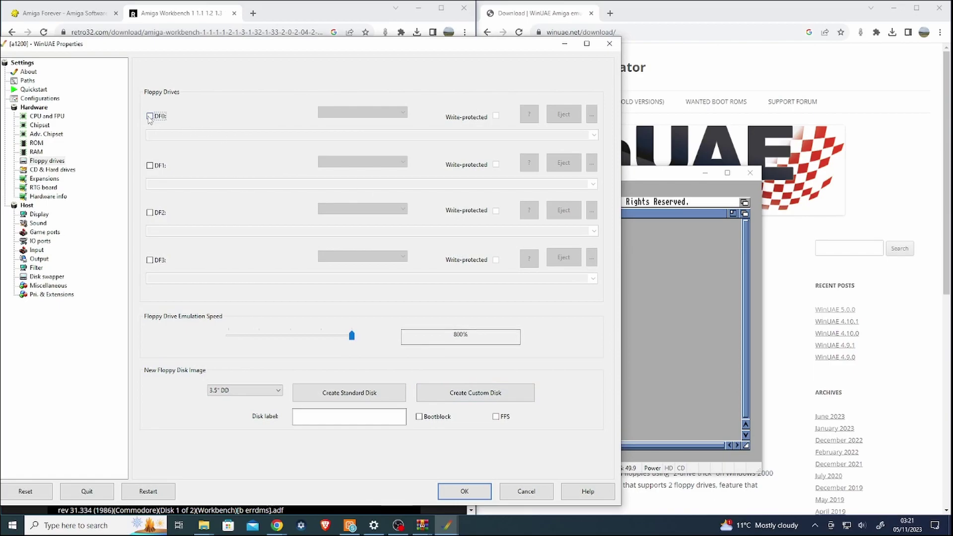
{"action": "left_click", "coordinate": [150, 117]}
{"action": "left_click", "coordinate": [591, 116]}
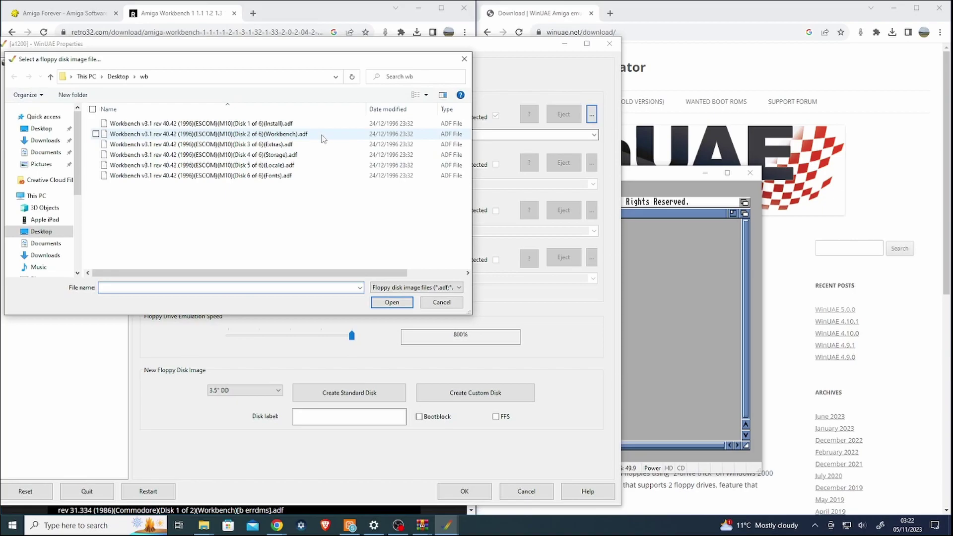
{"action": "double_click", "coordinate": [312, 146]}
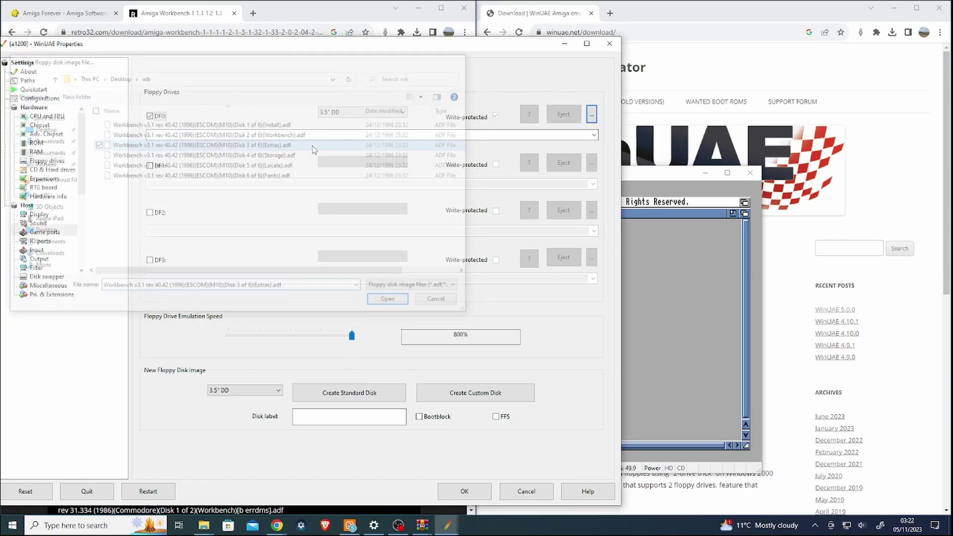
{"action": "left_click", "coordinate": [464, 491]}
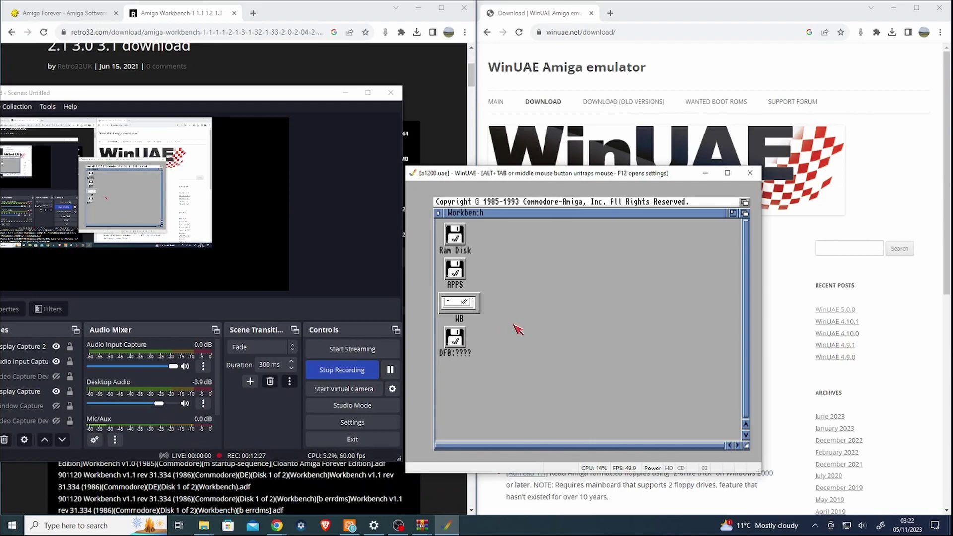
{"action": "left_click", "coordinate": [520, 328]}
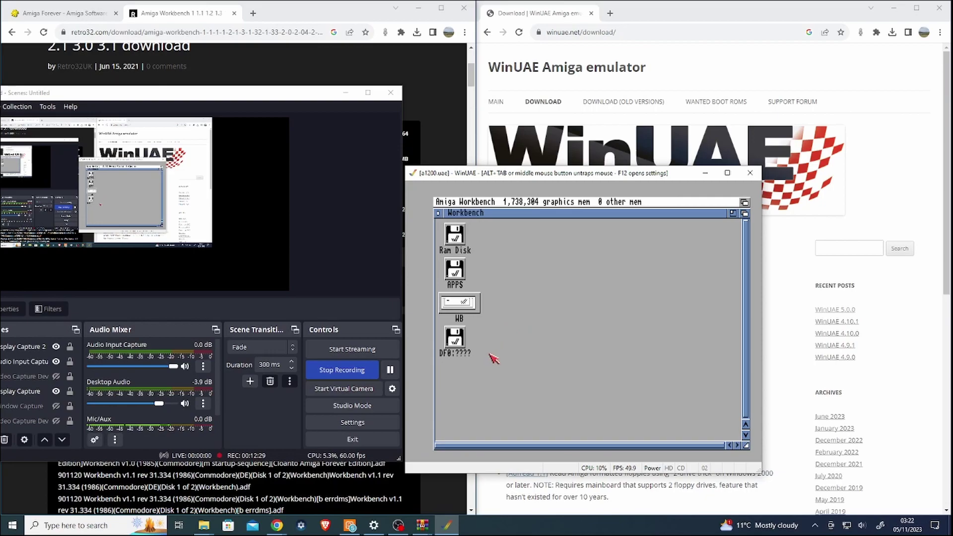
{"action": "double_click", "coordinate": [463, 346]}
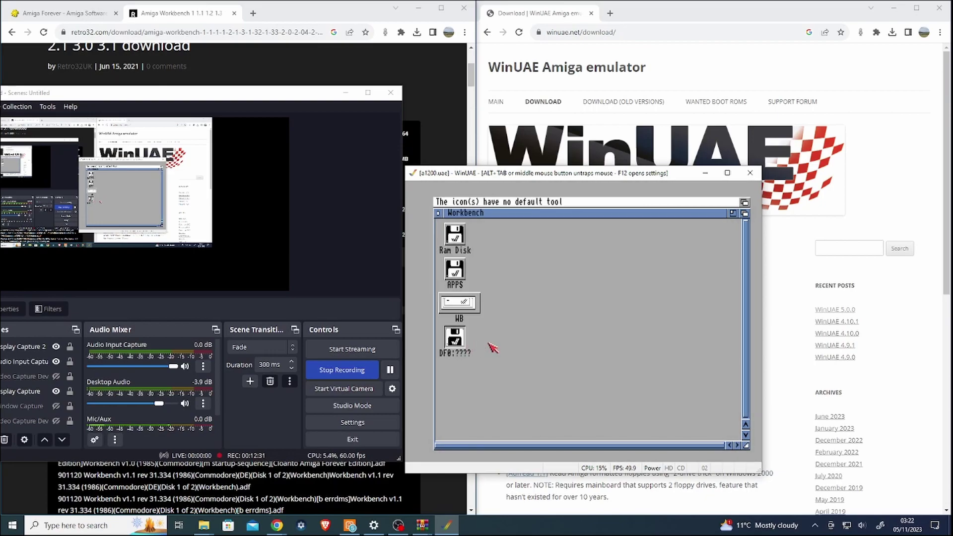
Step: Set the floppy drive emulation speed to 100% (compatible) and resume the emulation
{"action": "key", "text": "F12"}
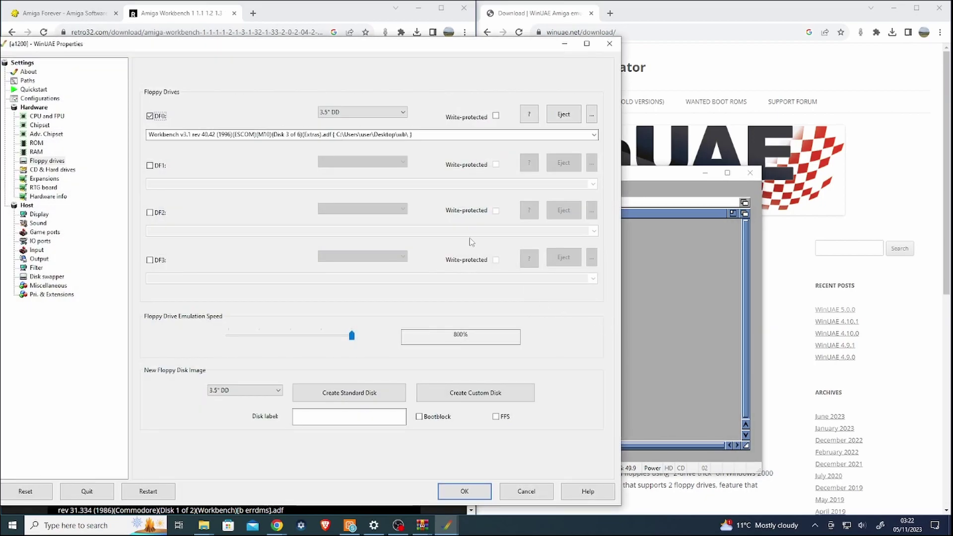
{"action": "left_click", "coordinate": [293, 337]}
{"action": "left_click", "coordinate": [281, 339]}
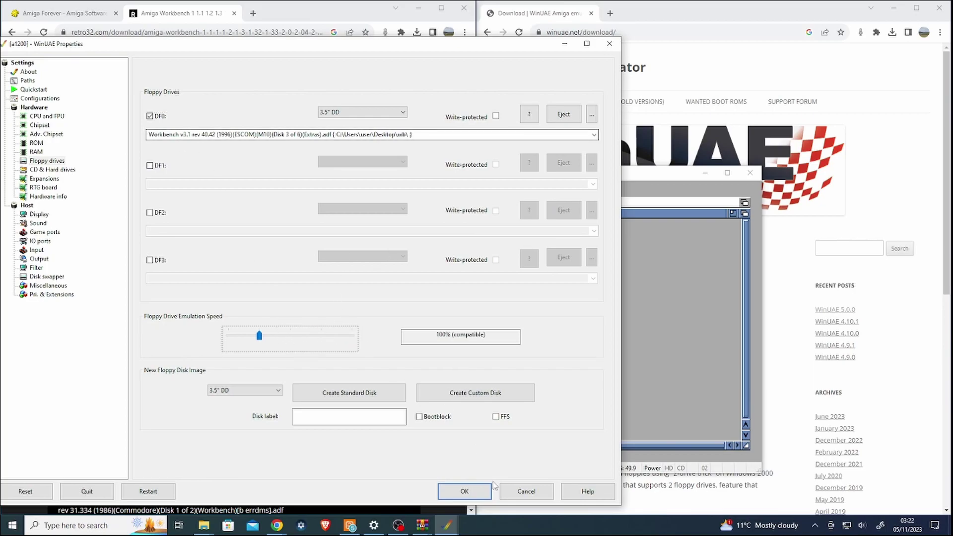
{"action": "left_click", "coordinate": [465, 491]}
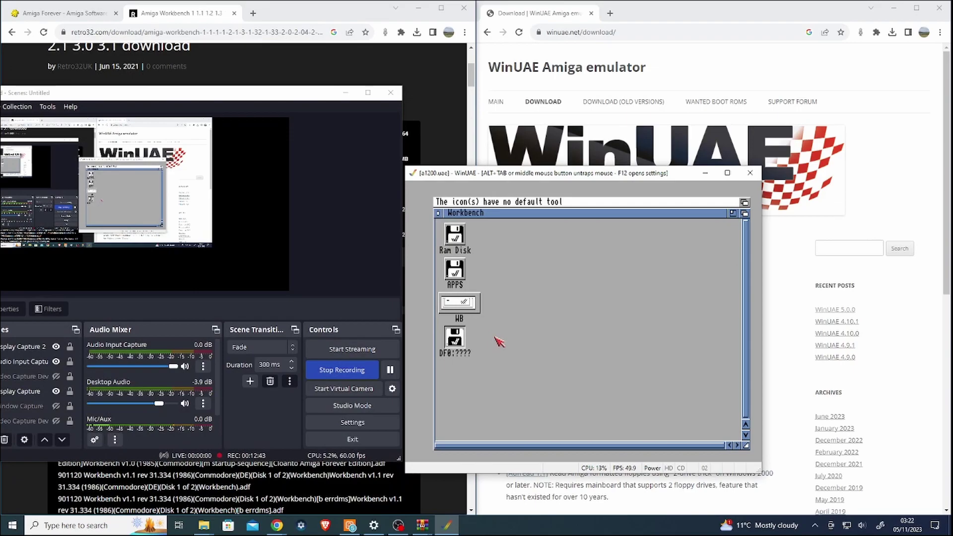
Step: Reset the emulated Amiga with the Extras disk in DF0 and release the mouse from the emulator window
{"action": "key", "text": "F12"}
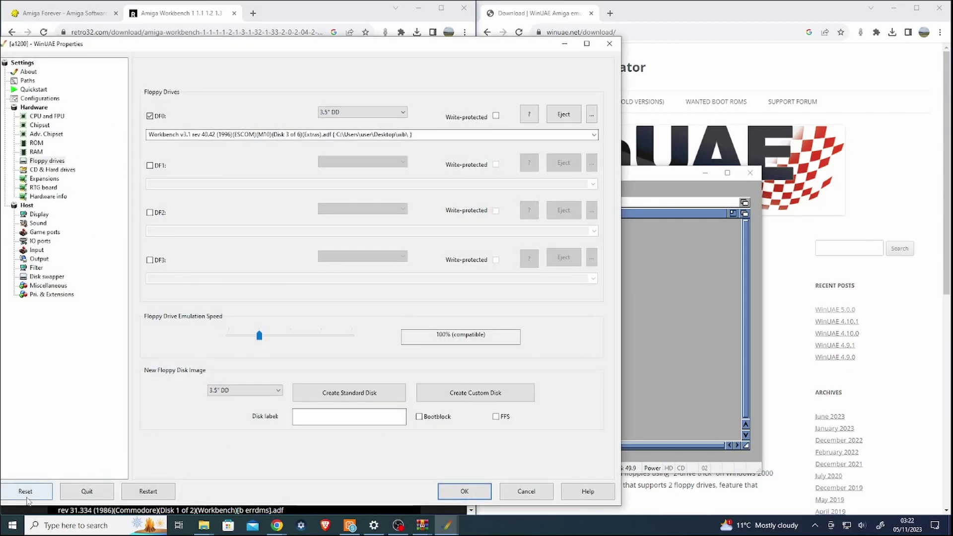
{"action": "left_click", "coordinate": [27, 497]}
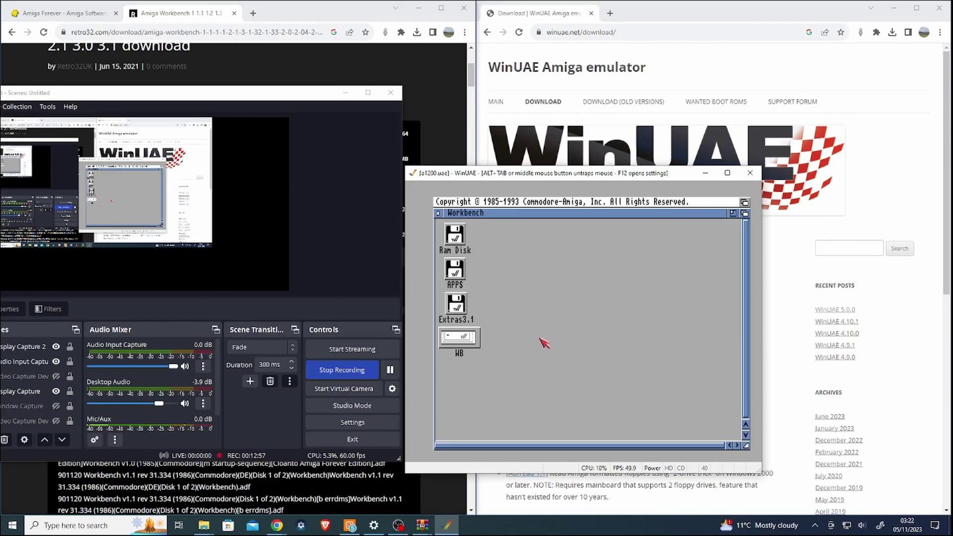
{"action": "middle_click", "coordinate": [640, 291]}
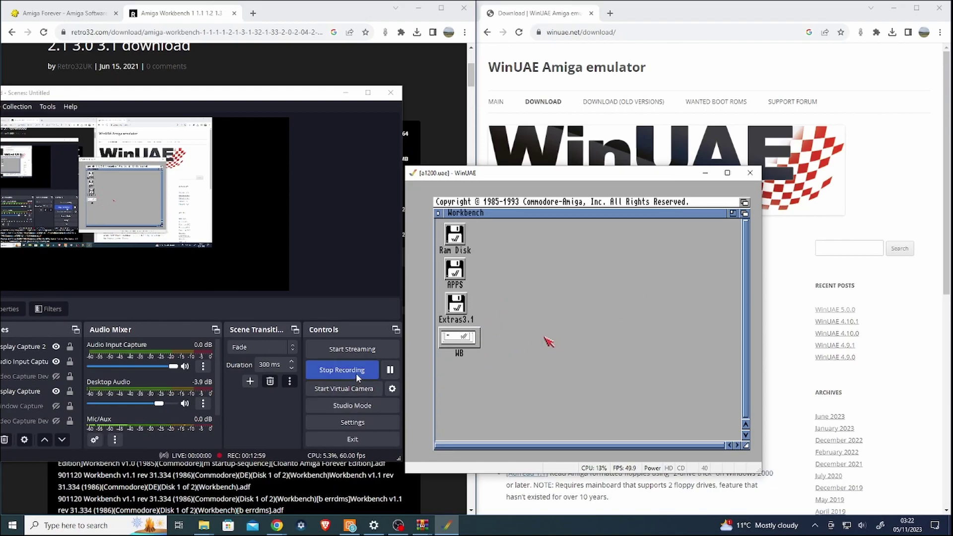